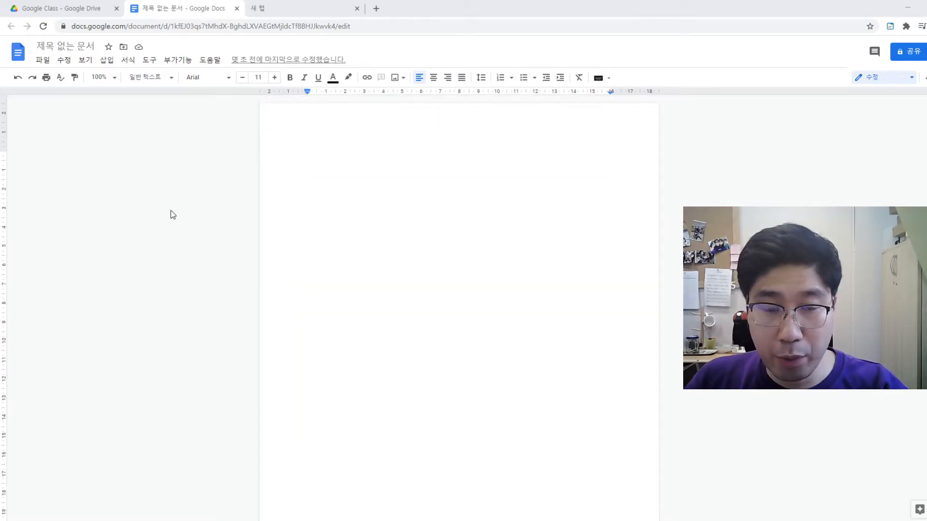
Insert a table with two columns and four rows into the blank document
{"action": "left_click", "coordinate": [105, 61]}
{"action": "mouse_move", "coordinate": [140, 104]}
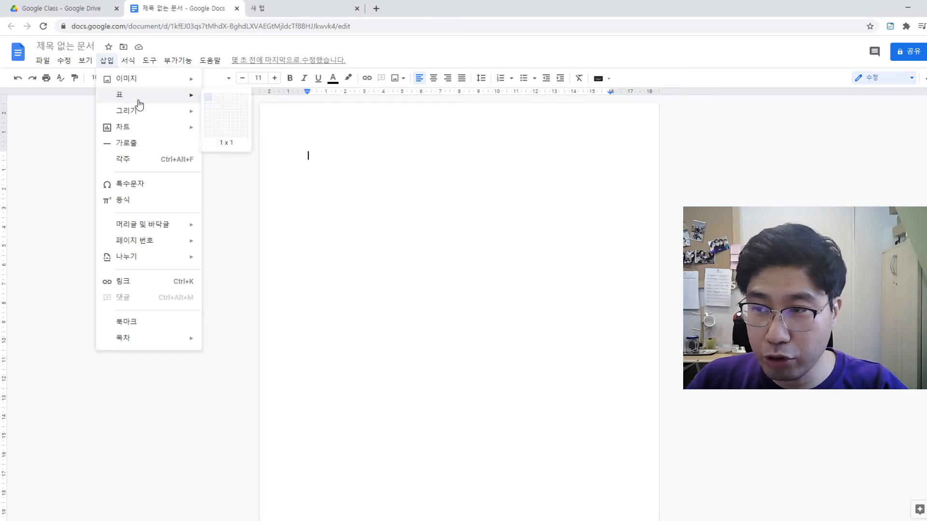
{"action": "left_click", "coordinate": [220, 128]}
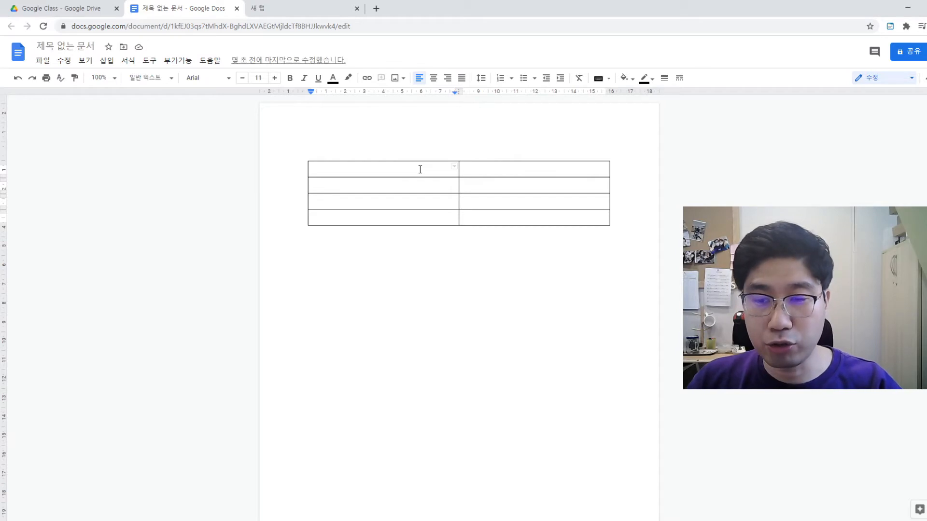
Merge the two cells of the table's first row into one cell
{"action": "left_click_drag", "start_coordinate": [420, 170], "coordinate": [489, 164]}
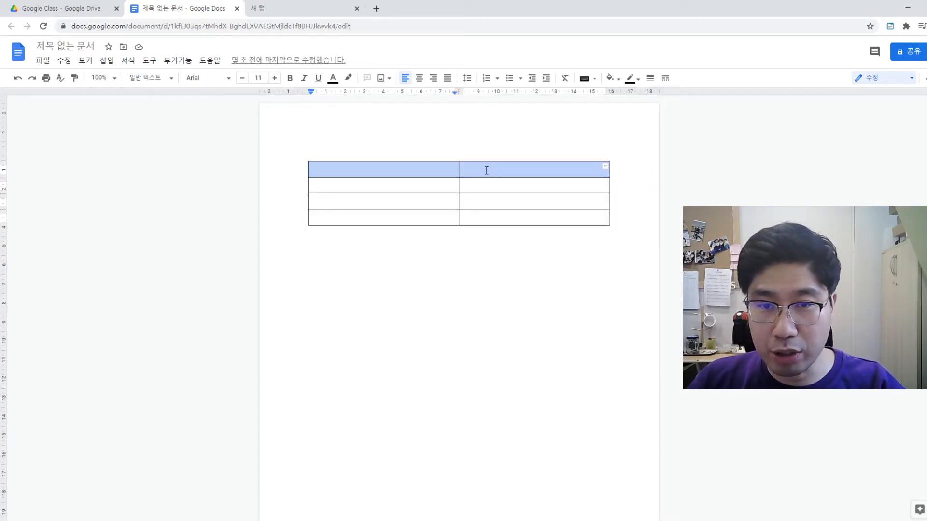
{"action": "right_click", "coordinate": [486, 171]}
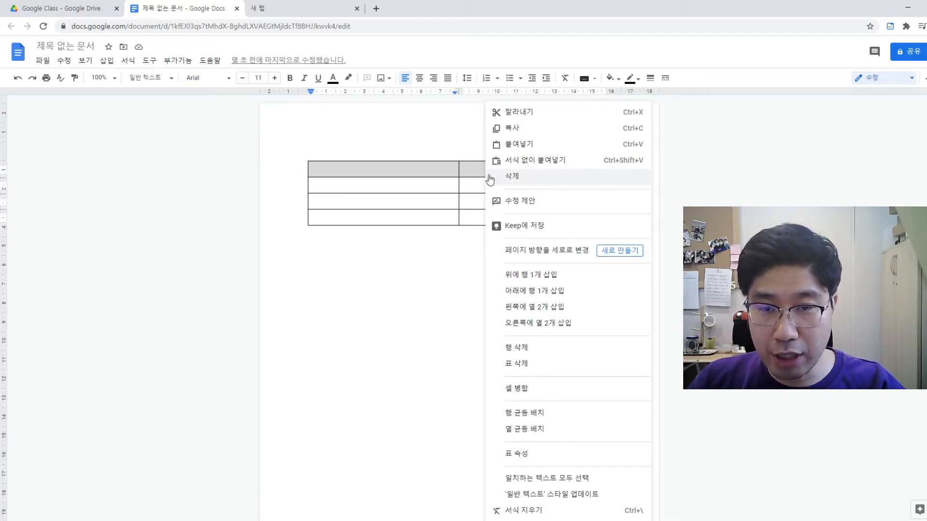
{"action": "left_click", "coordinate": [525, 392]}
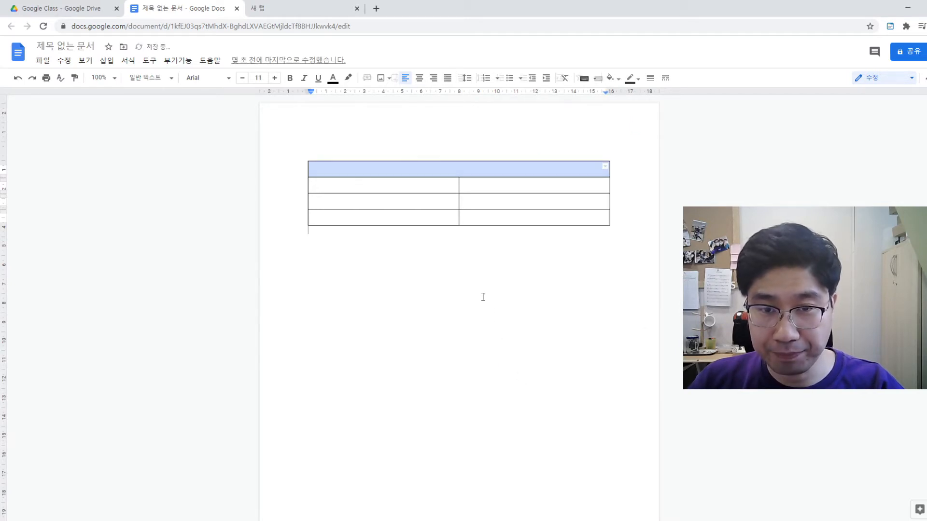
Make the merged first row about twice as tall and enter the title "교육 계획서" in it
{"action": "left_click", "coordinate": [444, 176]}
{"action": "left_click_drag", "start_coordinate": [442, 176], "coordinate": [442, 194]}
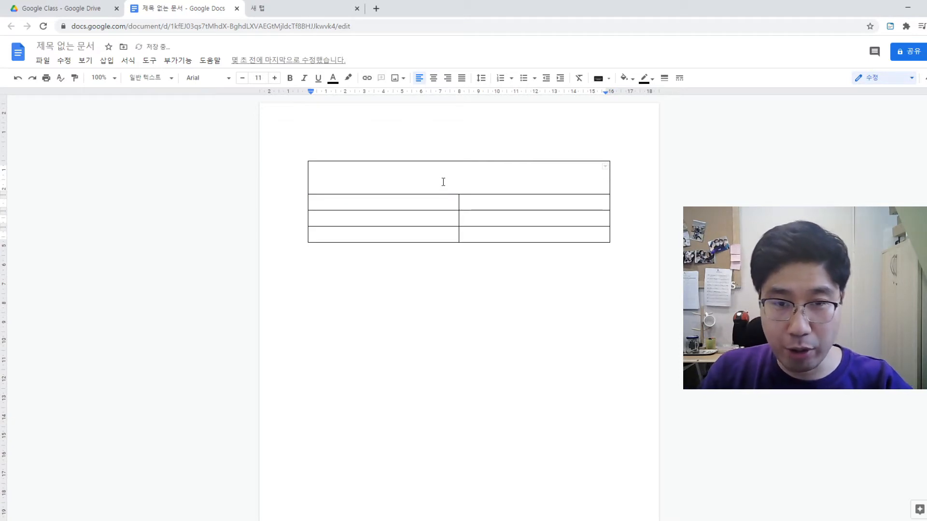
{"action": "type", "text": "교육 계획서"}
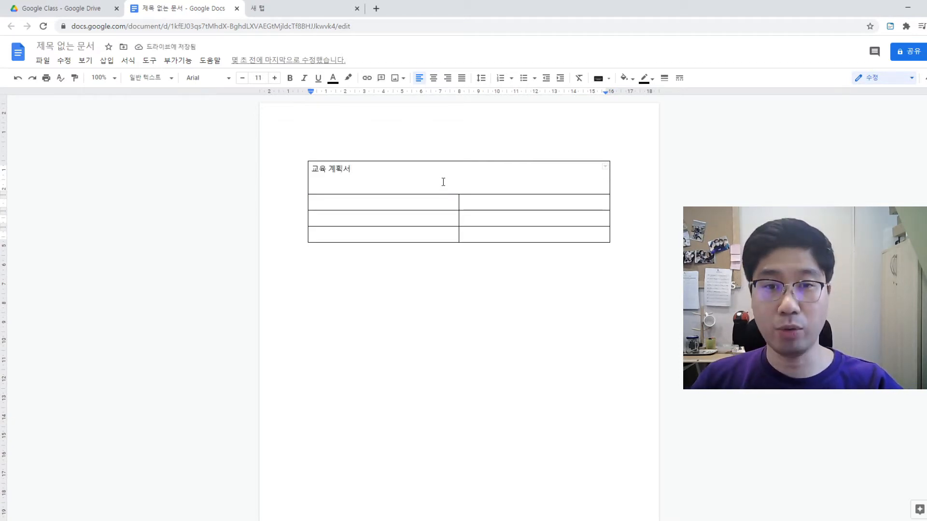
Format the title "교육 계획서" with font size 15 and the Black Han Sans font
{"action": "triple_click", "coordinate": [443, 182]}
{"action": "left_click", "coordinate": [267, 77]}
{"action": "type", "text": "15"}
{"action": "key", "text": "Return"}
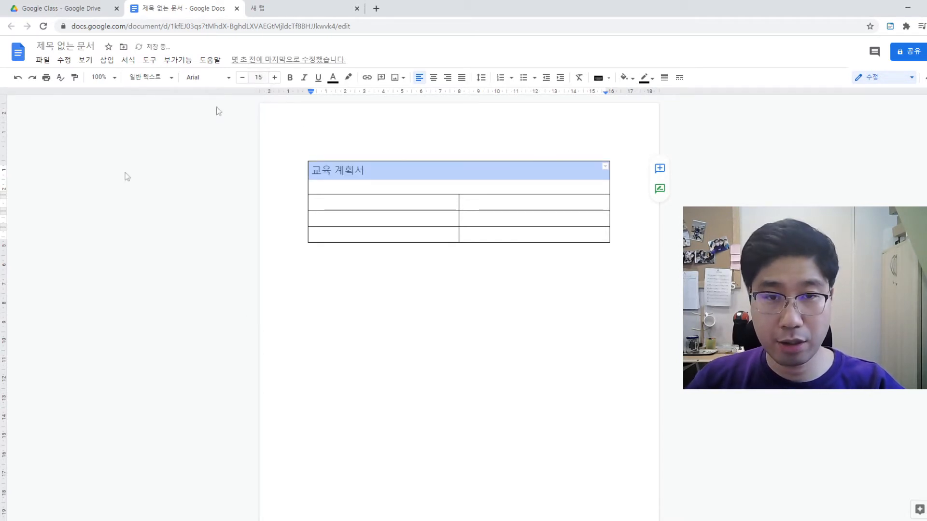
{"action": "left_click", "coordinate": [213, 78]}
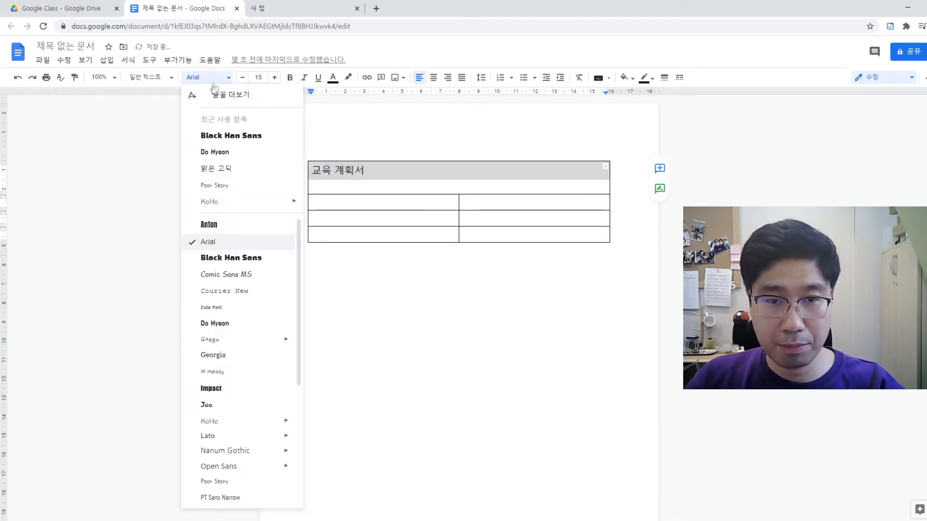
{"action": "left_click", "coordinate": [248, 137]}
{"action": "left_click", "coordinate": [379, 184]}
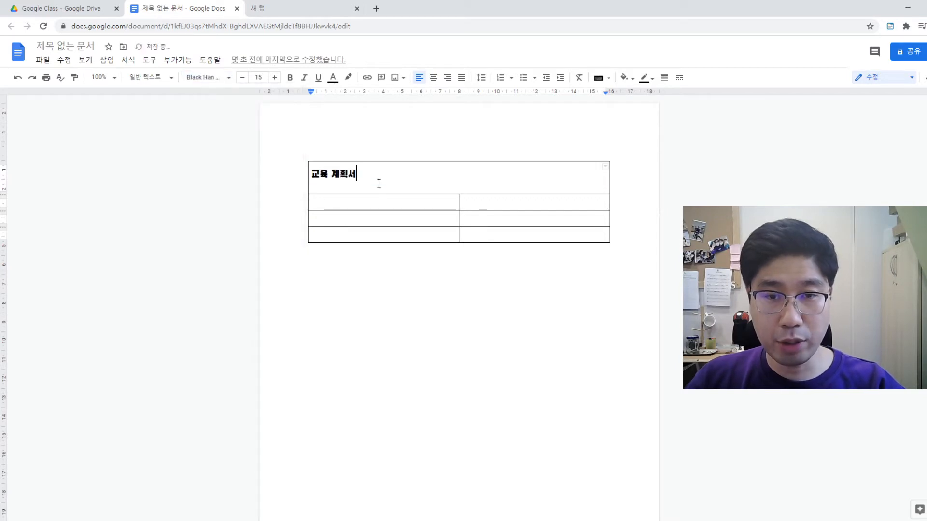
Increase the title's font size to 20 and centre it horizontally in the merged cell
{"action": "triple_click", "coordinate": [379, 184]}
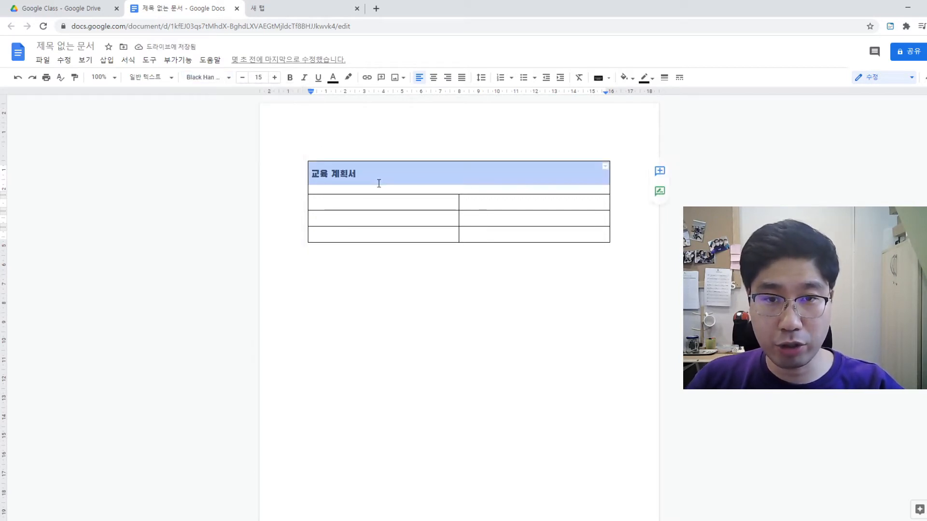
{"action": "left_click", "coordinate": [275, 78]}
{"action": "left_click", "coordinate": [275, 77]}
{"action": "left_click", "coordinate": [274, 77]}
{"action": "left_click", "coordinate": [275, 78]}
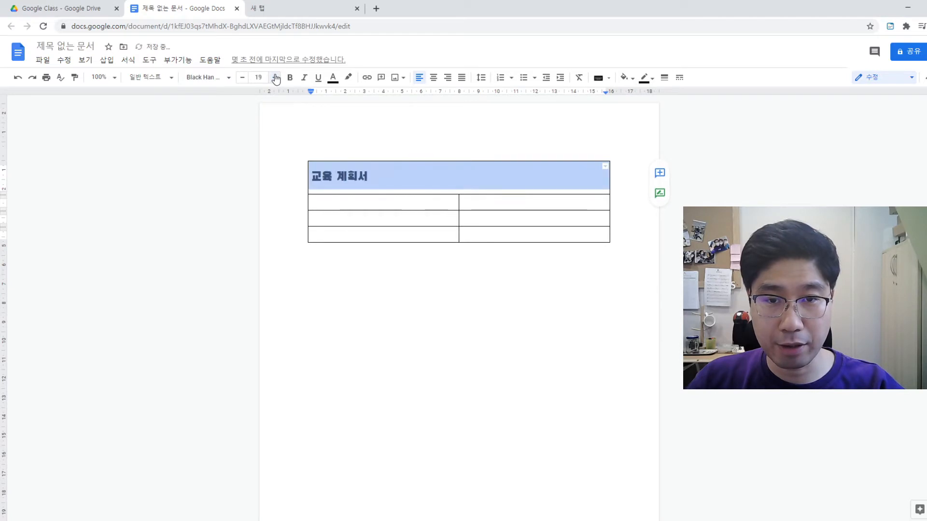
{"action": "left_click", "coordinate": [275, 78]}
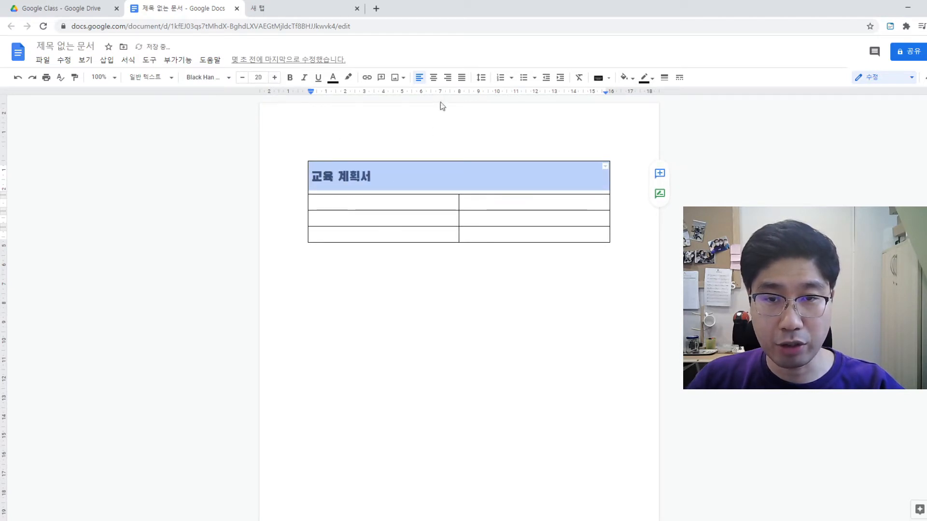
{"action": "left_click", "coordinate": [434, 79]}
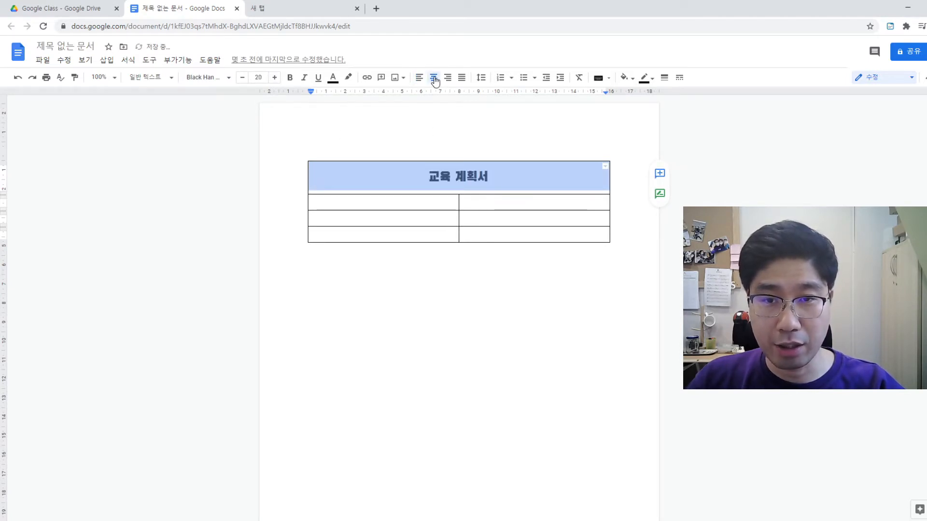
{"action": "left_click", "coordinate": [414, 179]}
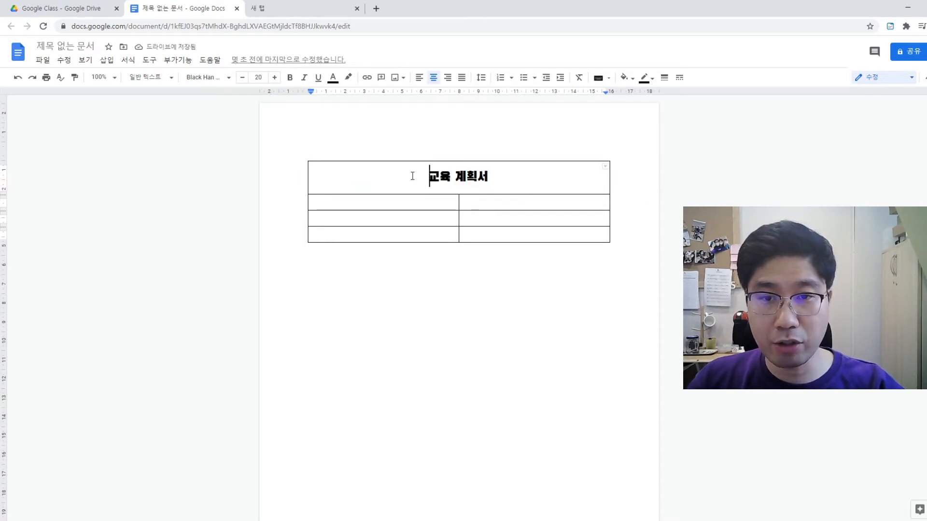
Set the title cell's vertical alignment to middle (가운데) in the table properties
{"action": "right_click", "coordinate": [496, 176]}
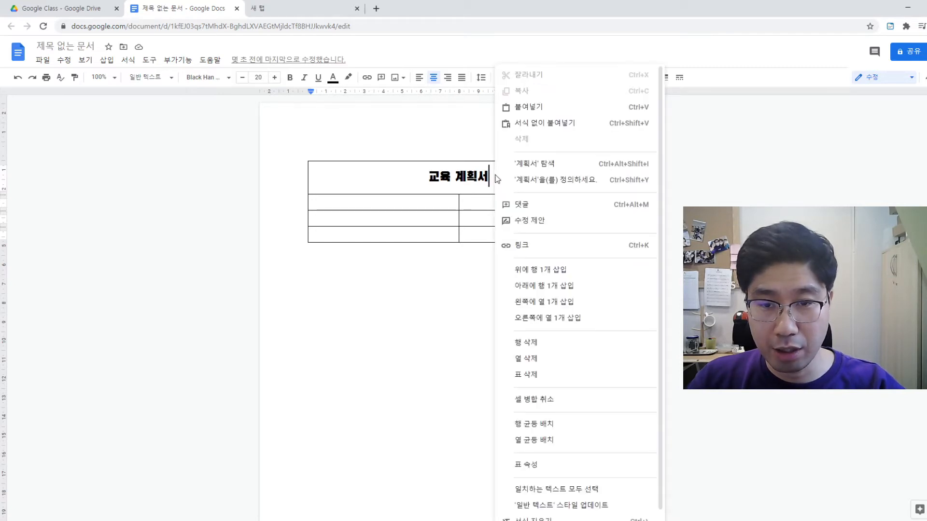
{"action": "left_click", "coordinate": [542, 465]}
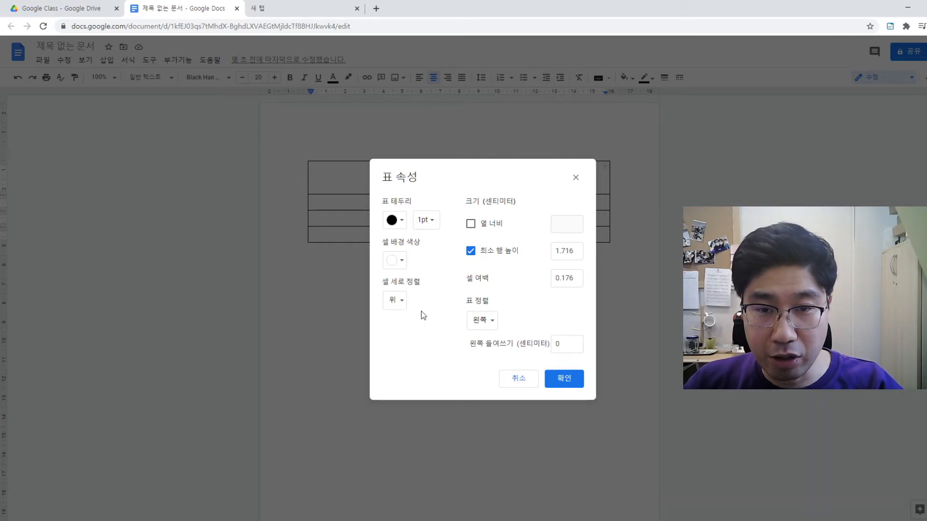
{"action": "left_click", "coordinate": [395, 299]}
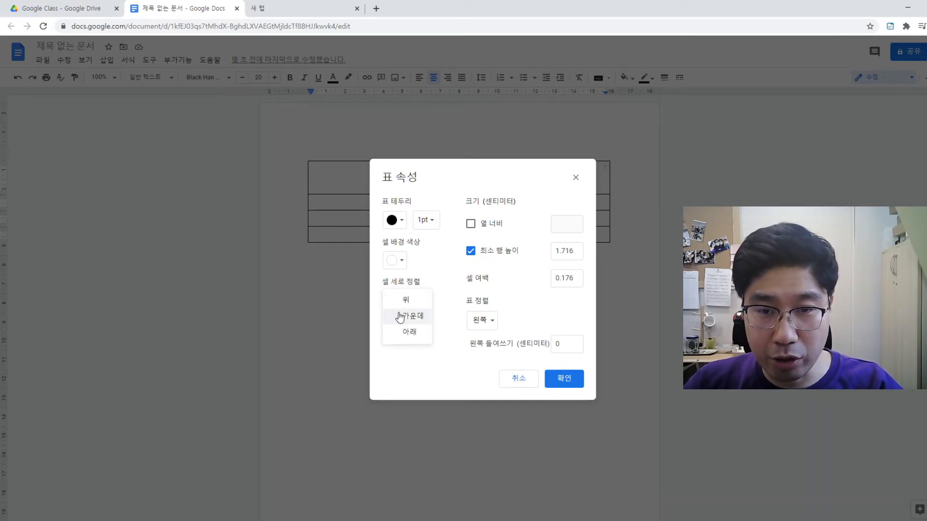
{"action": "left_click", "coordinate": [399, 316]}
{"action": "left_click", "coordinate": [564, 379]}
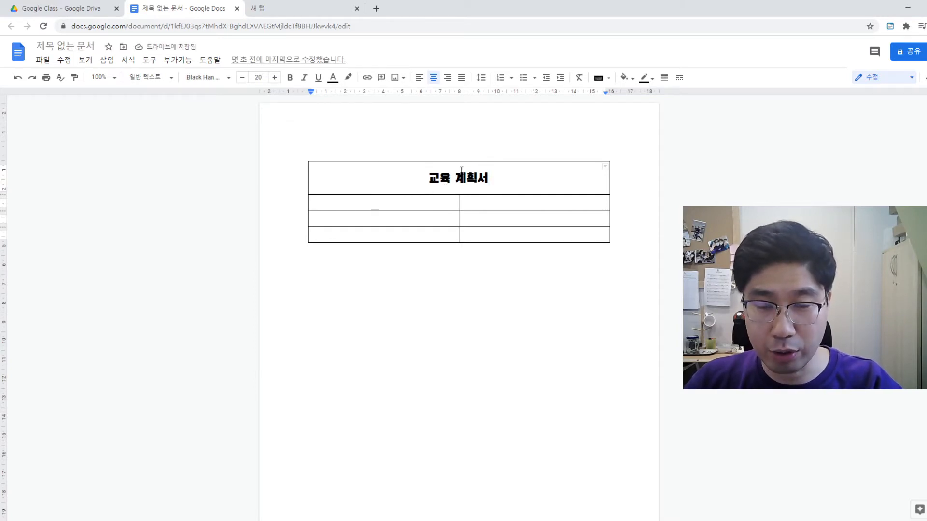
Fill the title cell's background with light pink through the table properties
{"action": "right_click", "coordinate": [500, 174]}
{"action": "left_click", "coordinate": [561, 467]}
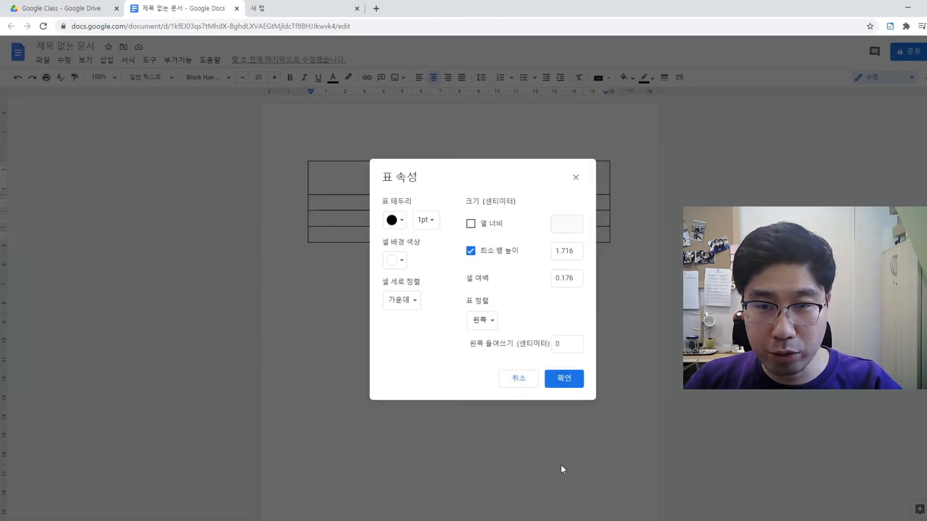
{"action": "left_click", "coordinate": [396, 262]}
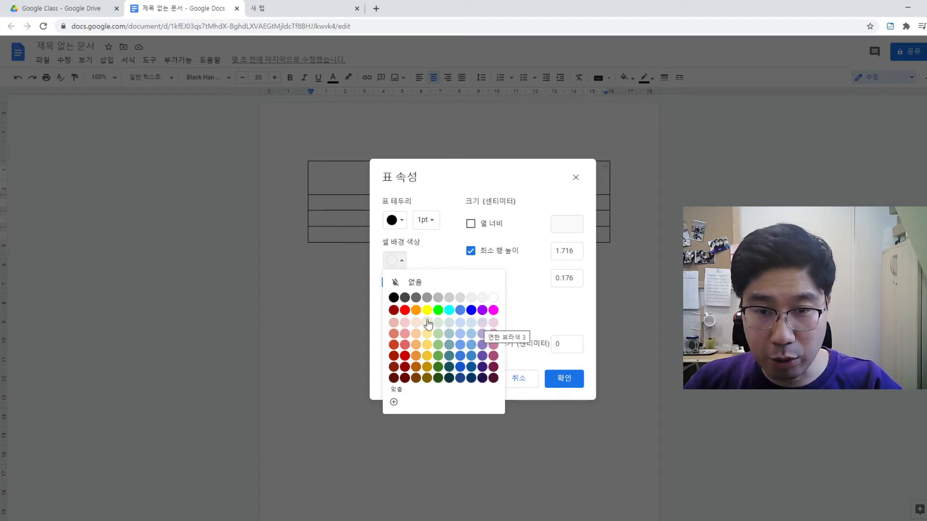
{"action": "left_click", "coordinate": [492, 323]}
{"action": "left_click", "coordinate": [560, 379]}
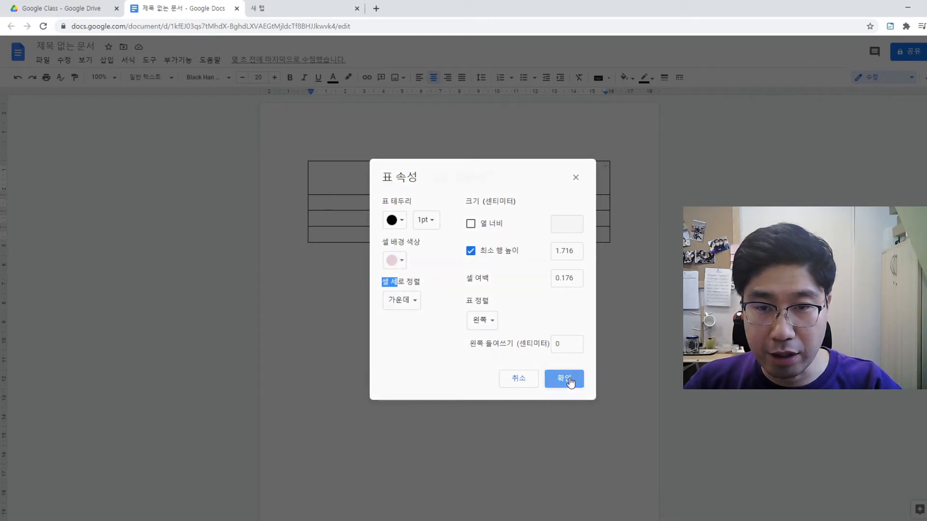
{"action": "left_click", "coordinate": [525, 355]}
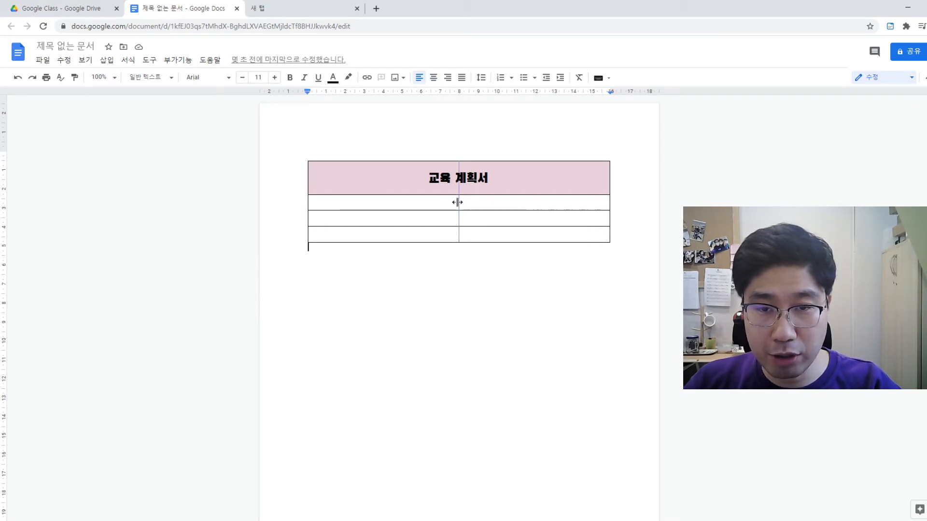
Narrow the table's first column to about 3.6 cm and increase the heights of the last two rows
{"action": "left_click_drag", "start_coordinate": [458, 202], "coordinate": [375, 196]}
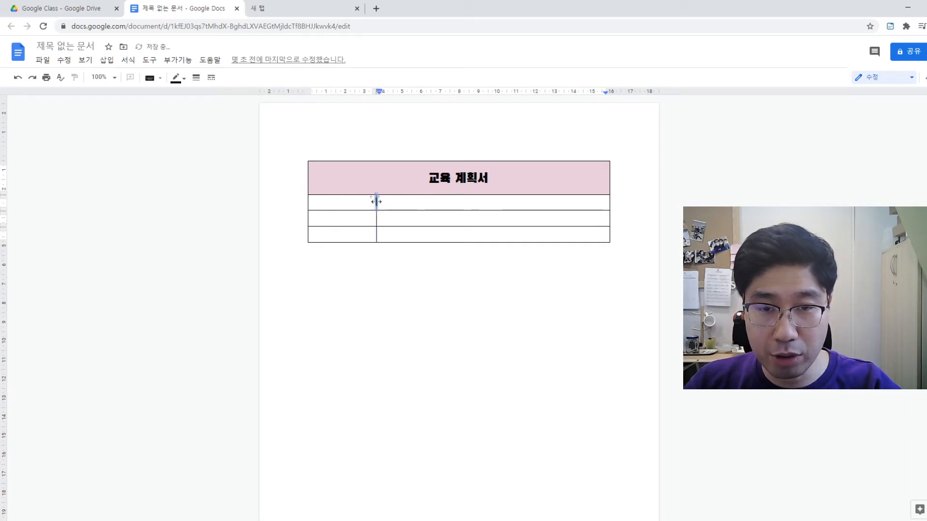
{"action": "left_click", "coordinate": [391, 253]}
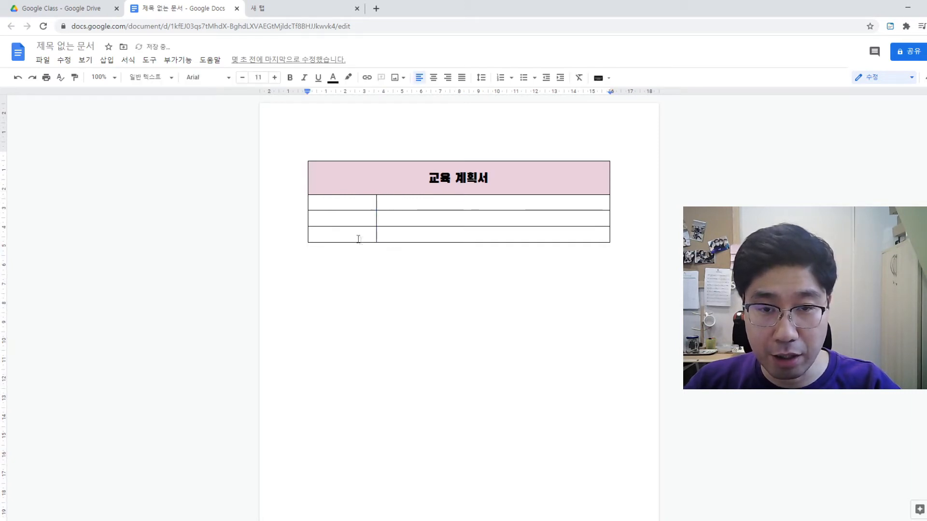
{"action": "left_click_drag", "start_coordinate": [358, 243], "coordinate": [342, 376]}
{"action": "left_click_drag", "start_coordinate": [352, 225], "coordinate": [350, 248]}
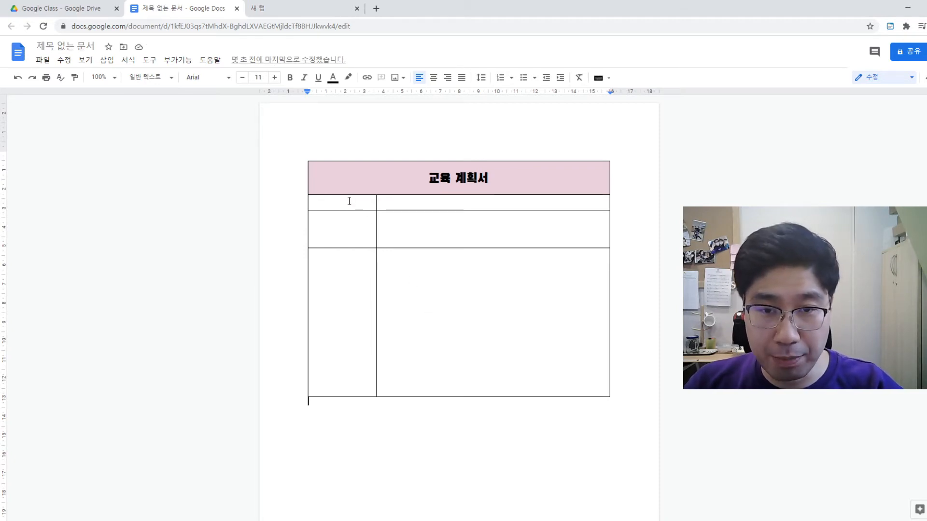
Distribute the three rows below the title evenly in height
{"action": "left_click_drag", "start_coordinate": [333, 204], "coordinate": [460, 324]}
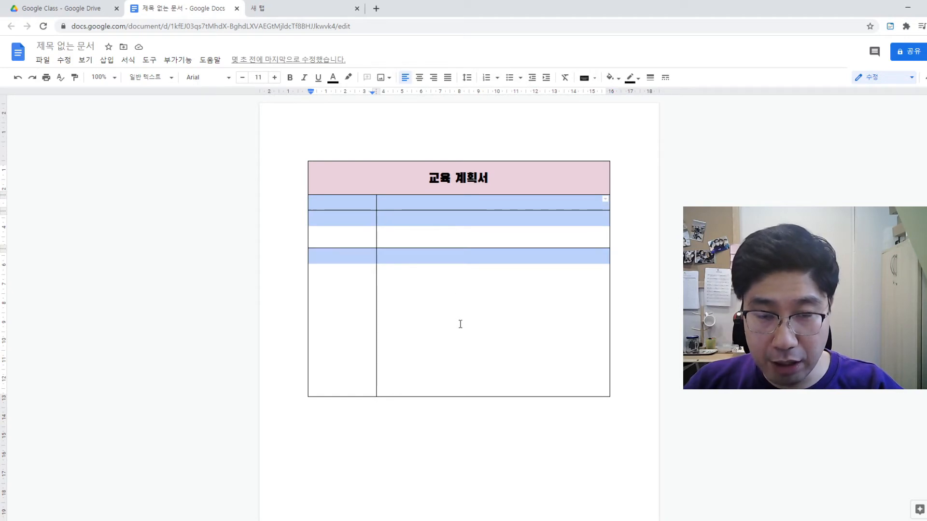
{"action": "right_click", "coordinate": [461, 271]}
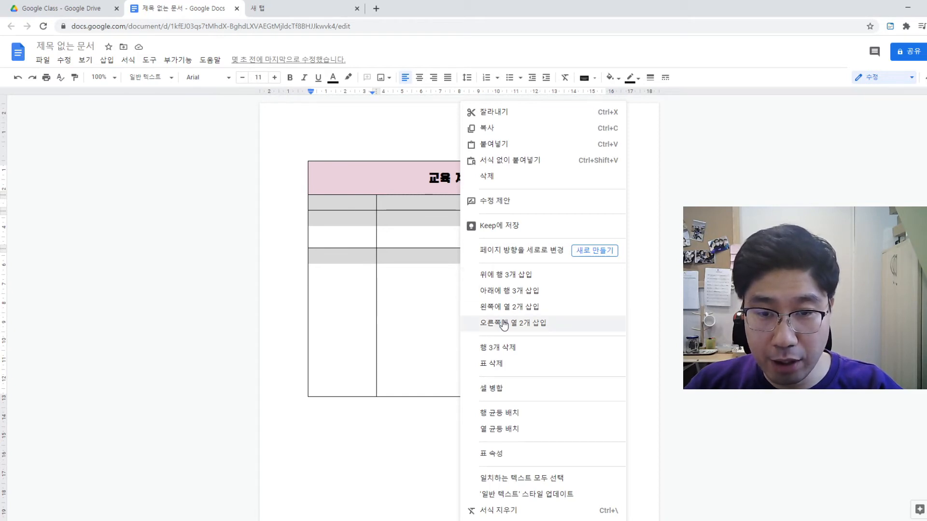
{"action": "left_click", "coordinate": [499, 414]}
{"action": "left_click", "coordinate": [499, 417]}
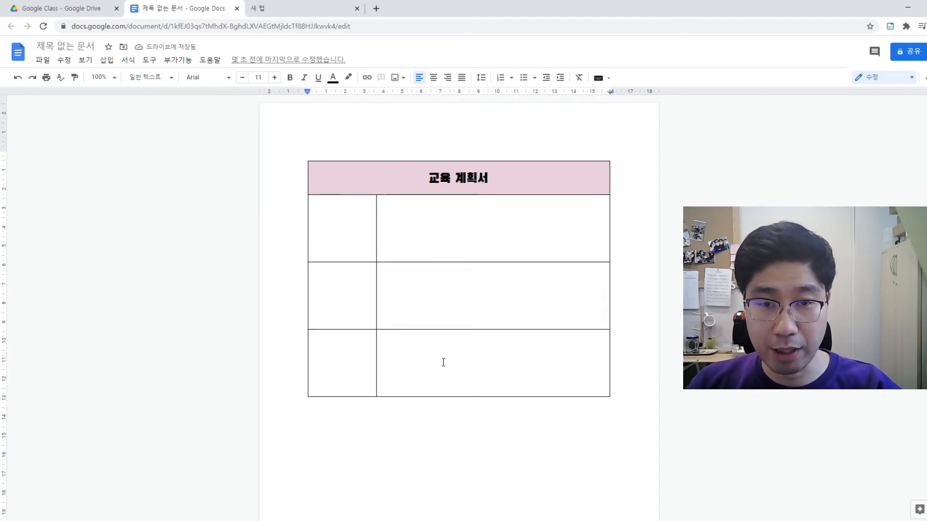
Enter the labels "교육 목표", "교육 방향" and "교육 내용" down the first column below the title
{"action": "left_click", "coordinate": [355, 232]}
{"action": "type", "text": "교육 목표"}
{"action": "key", "text": "Down"}
{"action": "type", "text": "교육"}
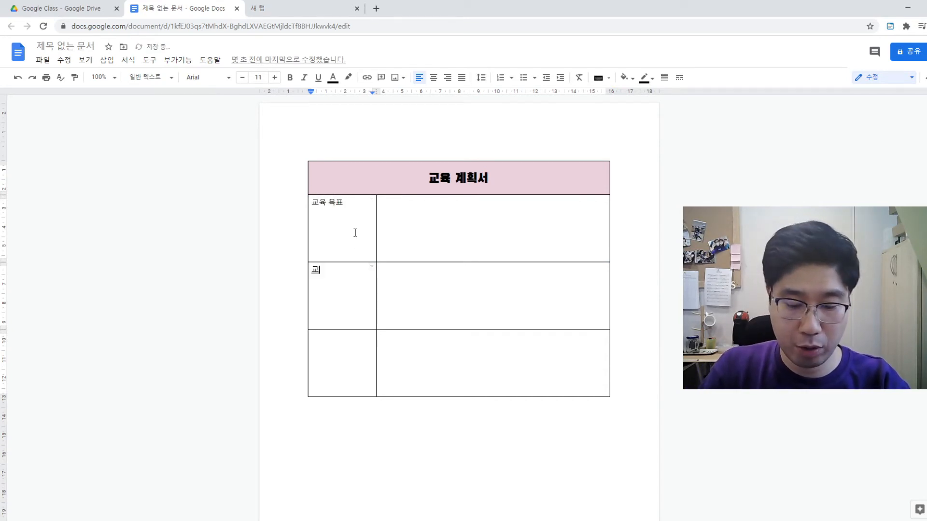
{"action": "type", "text": " 방향"}
{"action": "key", "text": "Down"}
{"action": "type", "text": "교육 내용"}
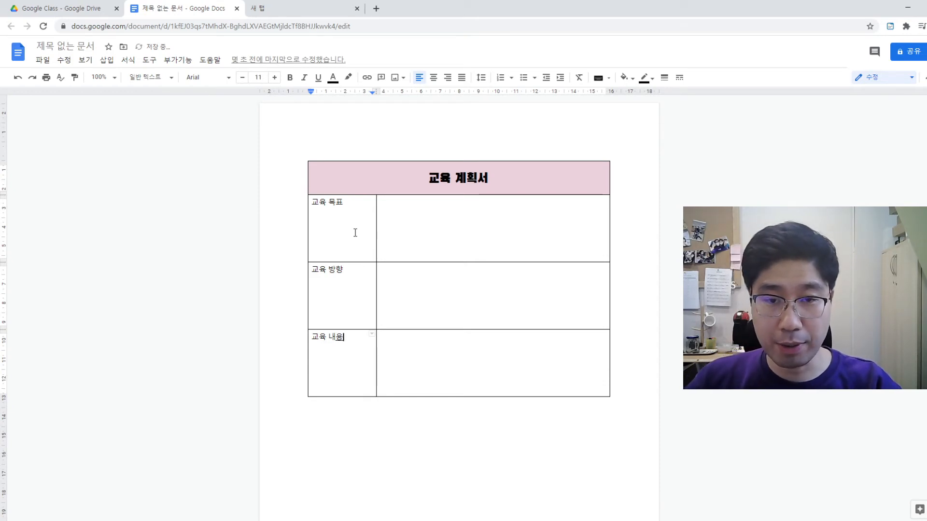
Centre the text horizontally in both columns of the three rows below the title
{"action": "left_click_drag", "start_coordinate": [355, 214], "coordinate": [345, 363]}
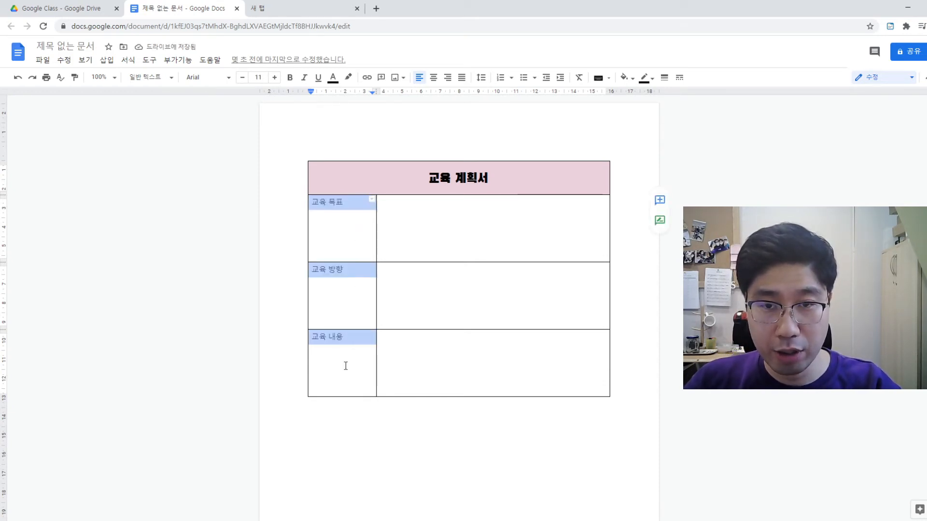
{"action": "left_click", "coordinate": [437, 77]}
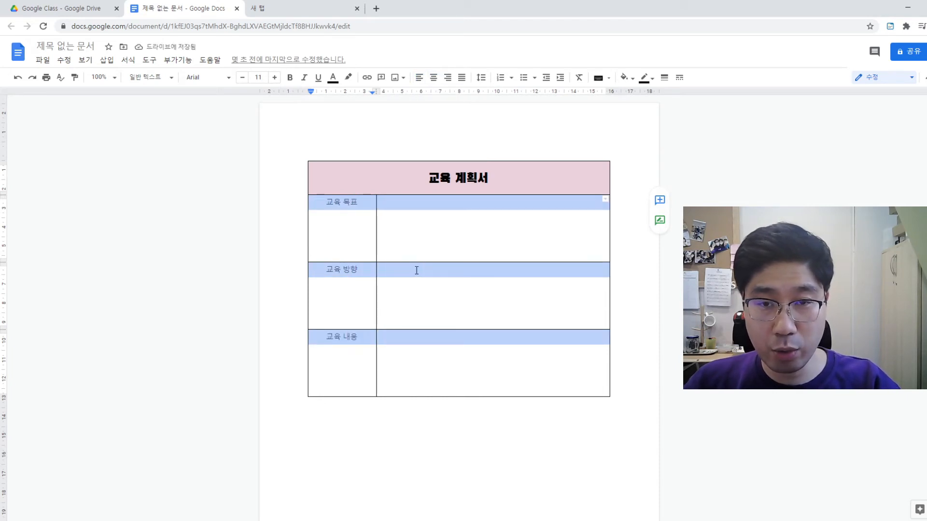
{"action": "left_click", "coordinate": [433, 79]}
Set the vertical alignment of all cells in the three lower rows to middle (가운데)
{"action": "right_click", "coordinate": [400, 206]}
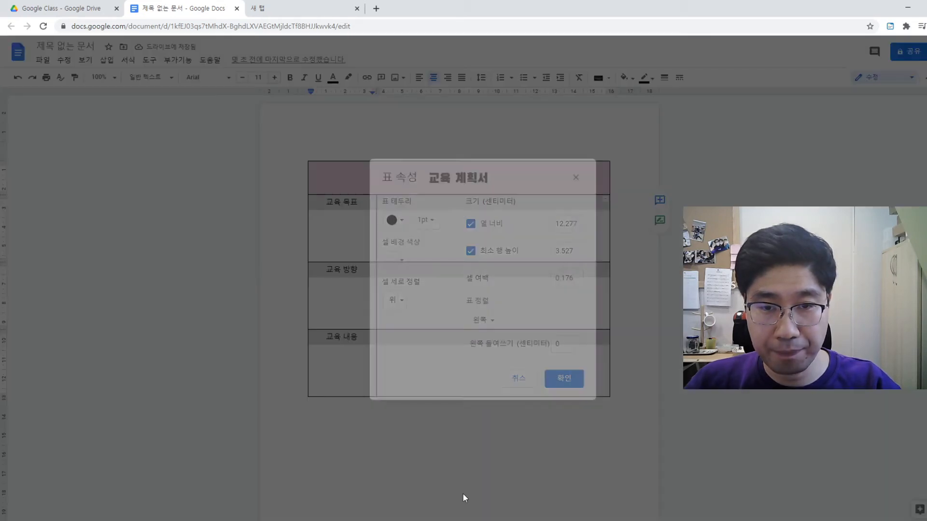
{"action": "left_click", "coordinate": [465, 497]}
{"action": "left_click", "coordinate": [393, 300]}
{"action": "left_click", "coordinate": [397, 322]}
{"action": "left_click", "coordinate": [582, 381]}
{"action": "left_click", "coordinate": [454, 412]}
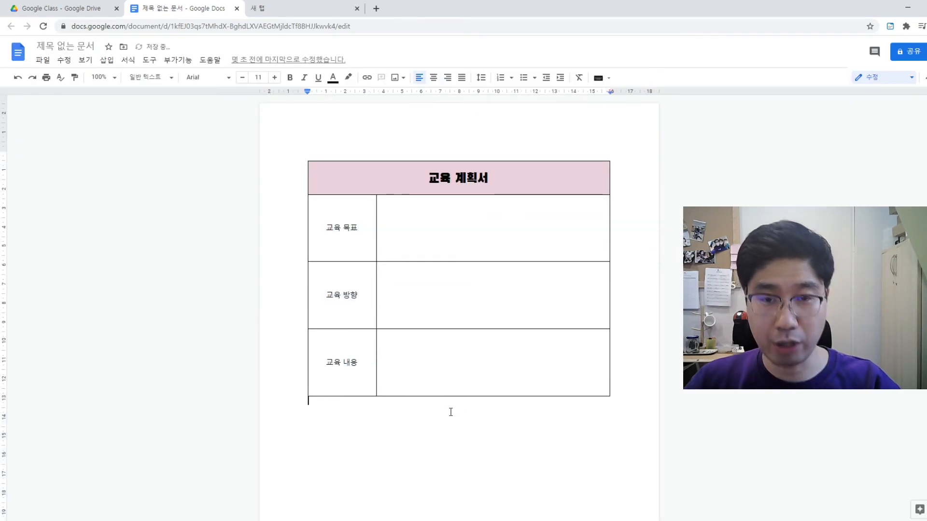
Select the whole table, including the title row, and set the colour of all its borders to white
{"action": "left_click", "coordinate": [448, 234]}
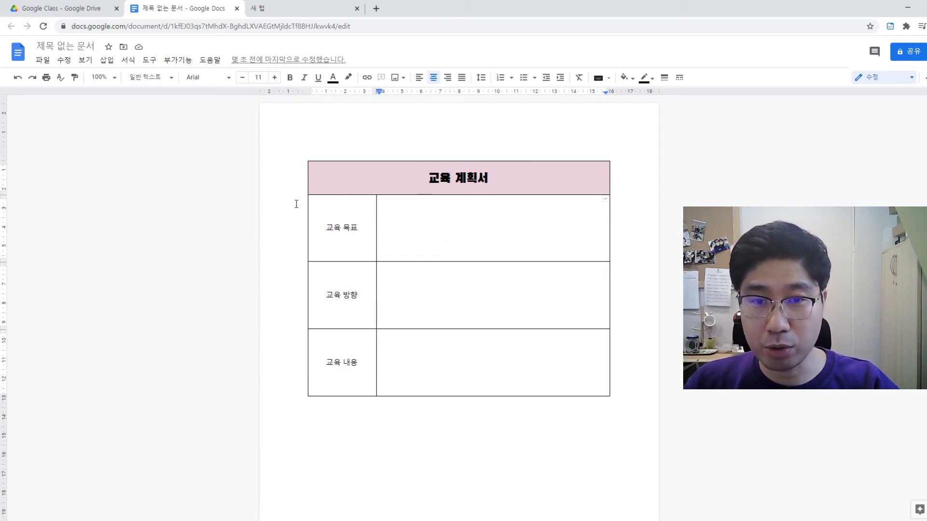
{"action": "left_click_drag", "start_coordinate": [320, 170], "coordinate": [567, 375]}
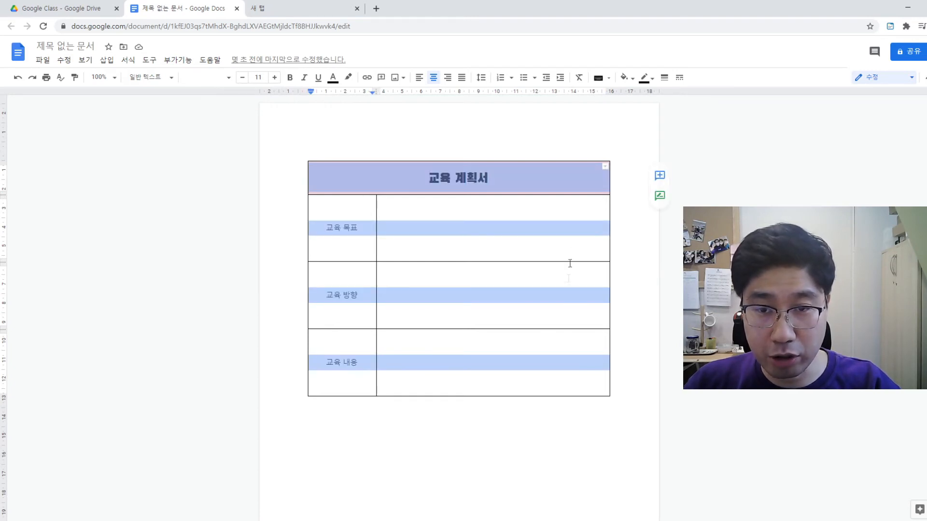
{"action": "left_click", "coordinate": [605, 168]}
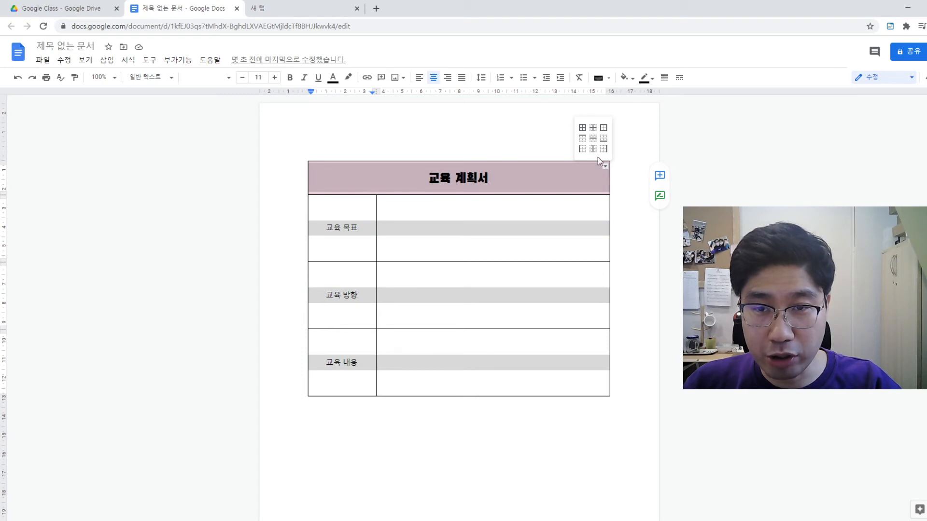
{"action": "left_click", "coordinate": [582, 129]}
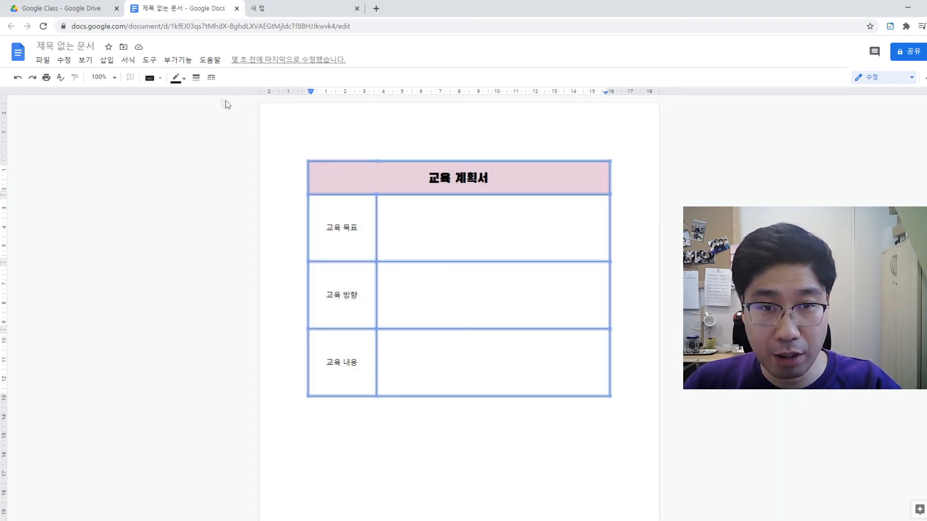
{"action": "left_click", "coordinate": [196, 78]}
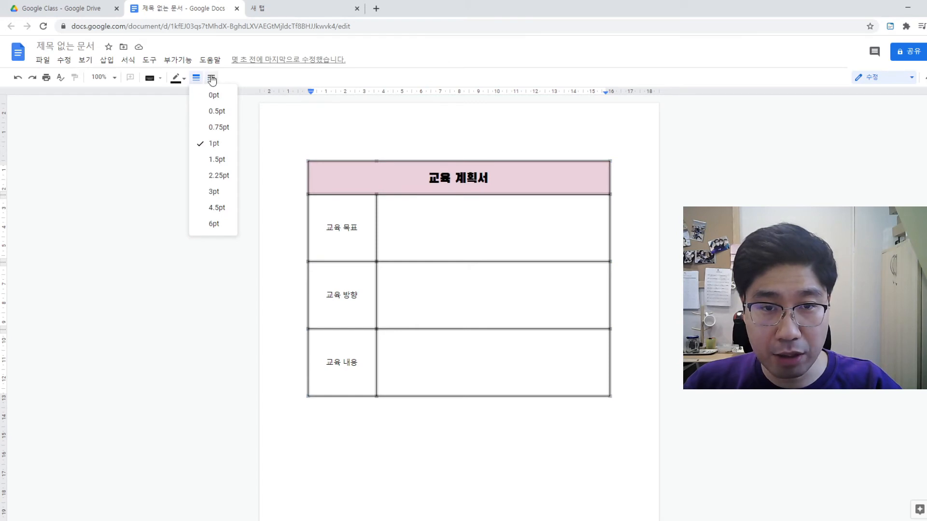
{"action": "left_click", "coordinate": [211, 79]}
{"action": "left_click", "coordinate": [180, 83]}
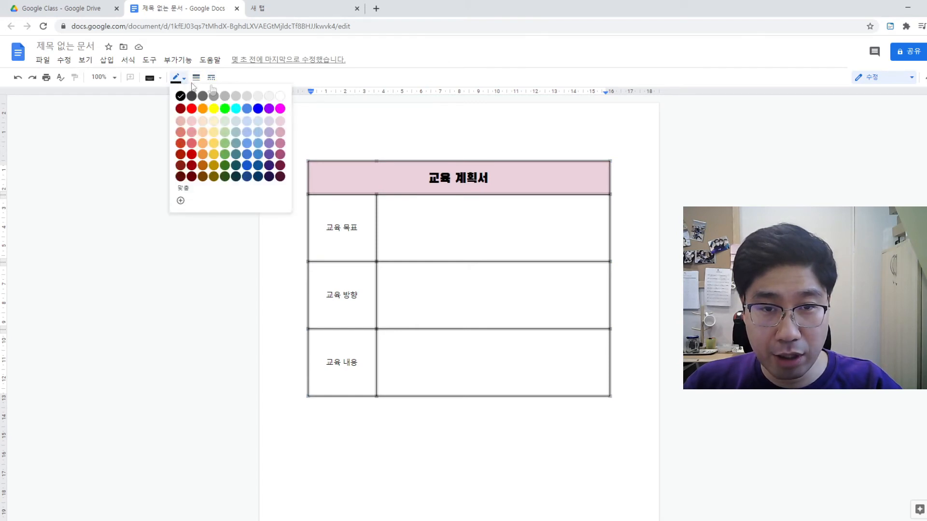
{"action": "left_click", "coordinate": [284, 97]}
{"action": "double_click", "coordinate": [514, 244]}
{"action": "left_click", "coordinate": [513, 271]}
{"action": "left_click", "coordinate": [499, 446]}
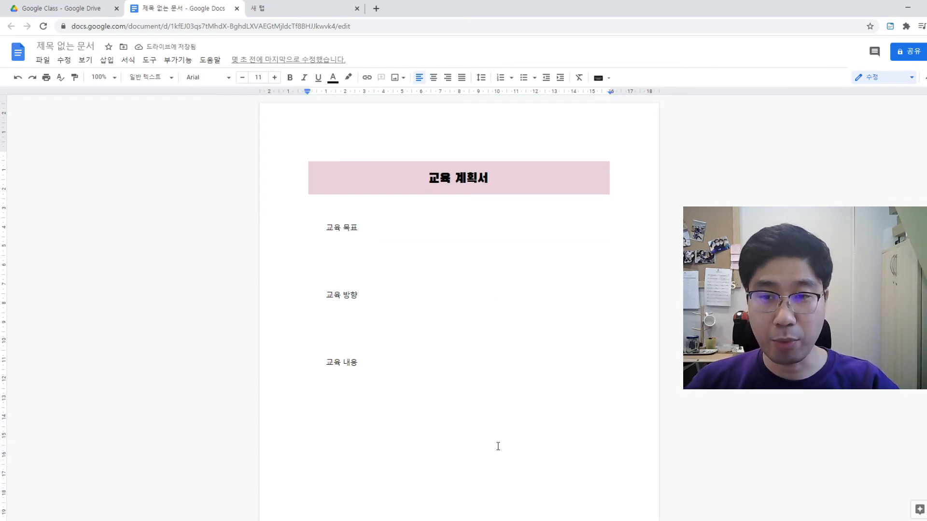
Format the border to the right of the three label cells as a dotted 0.75pt line in medium grey
{"action": "left_click", "coordinate": [390, 208]}
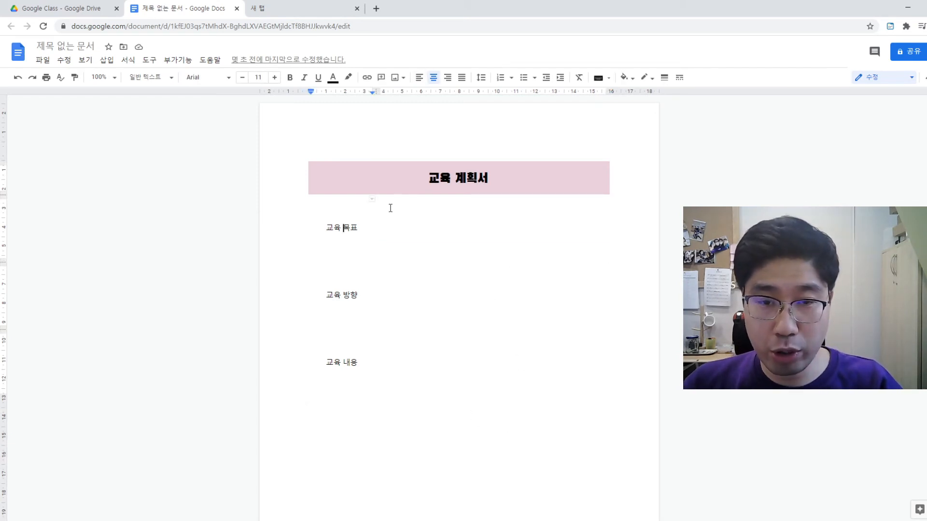
{"action": "left_click", "coordinate": [349, 225]}
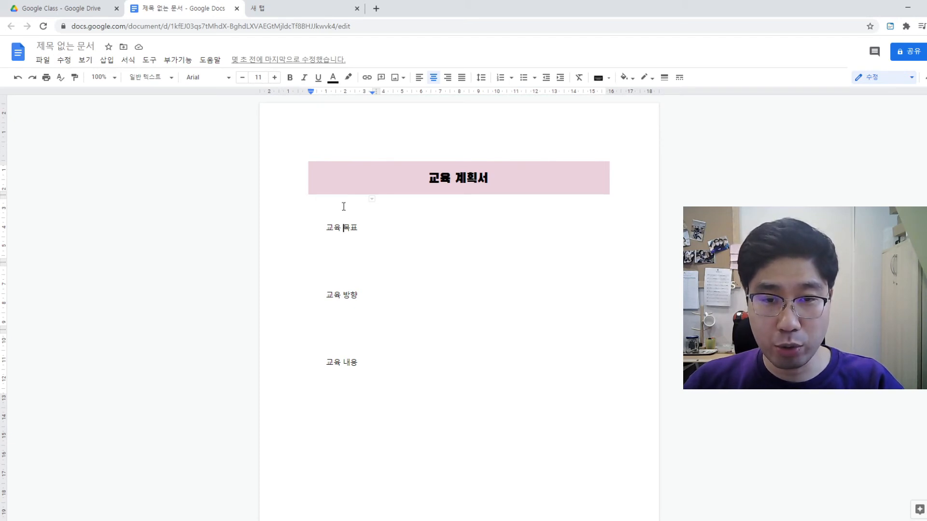
{"action": "left_click_drag", "start_coordinate": [340, 247], "coordinate": [333, 377]}
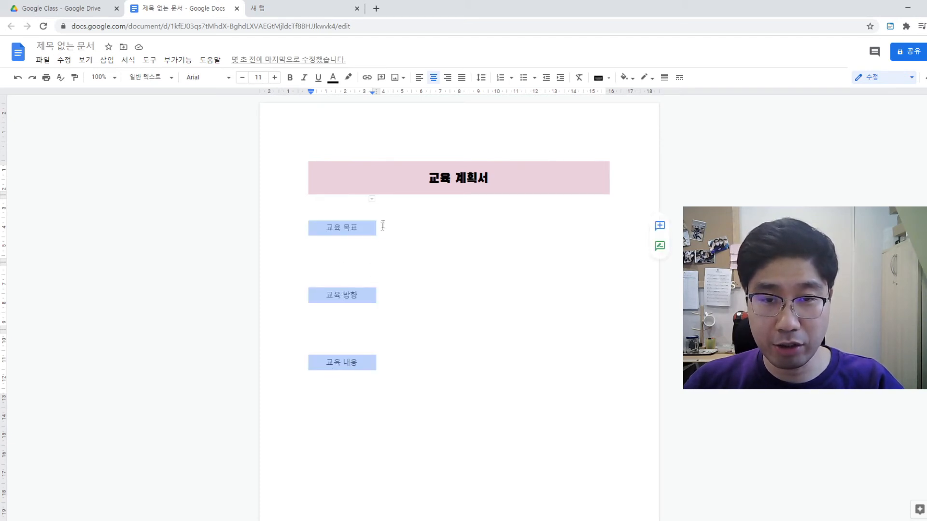
{"action": "left_click", "coordinate": [372, 200]}
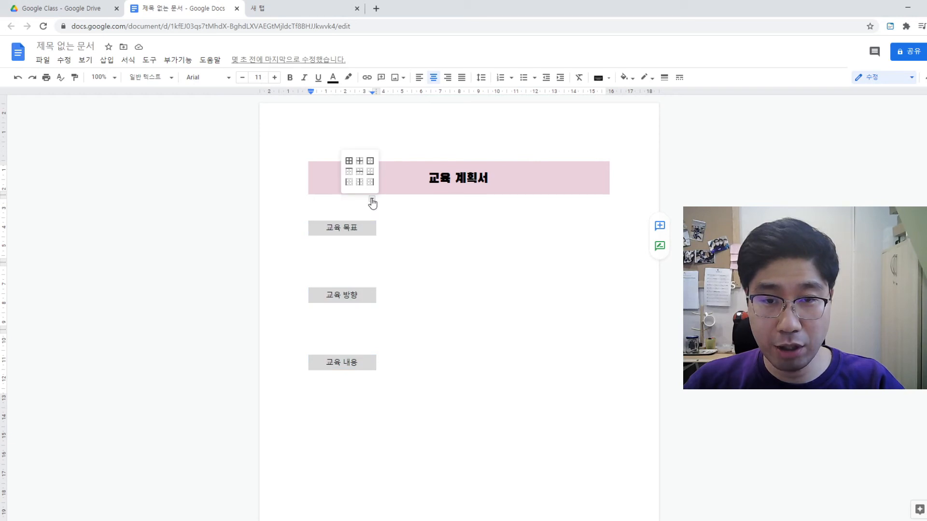
{"action": "left_click", "coordinate": [373, 183]}
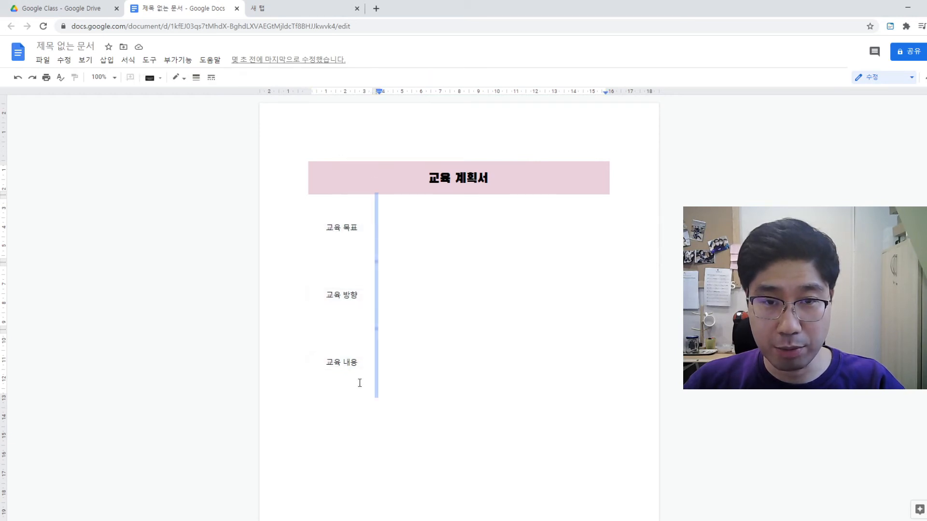
{"action": "left_click", "coordinate": [211, 77]}
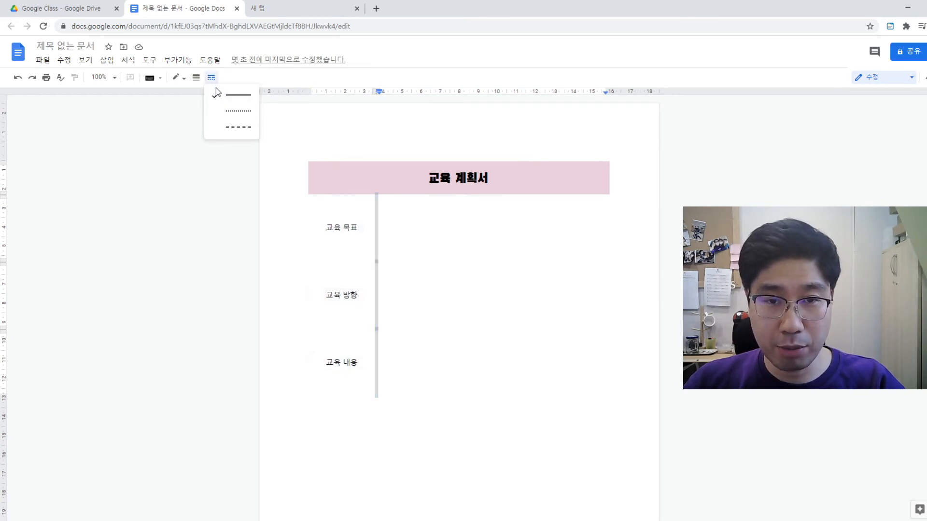
{"action": "left_click", "coordinate": [233, 111]}
{"action": "left_click", "coordinate": [200, 77]}
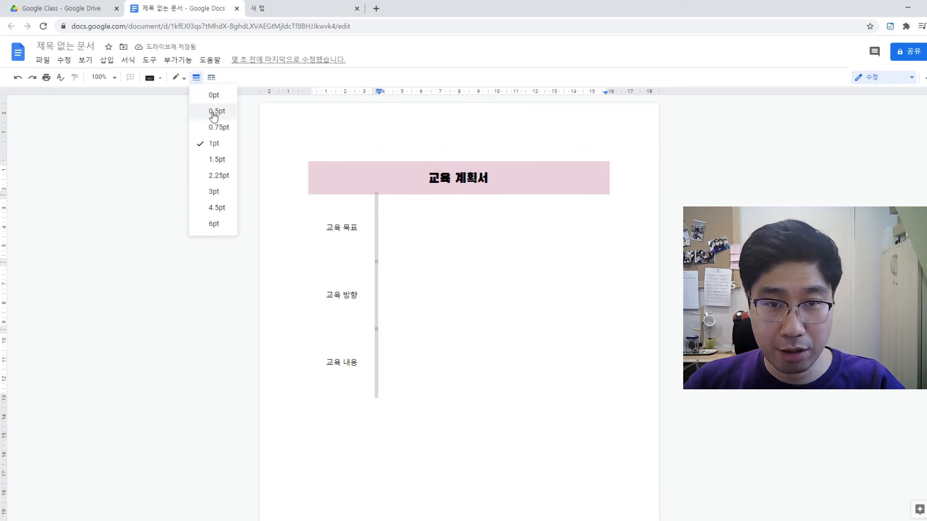
{"action": "left_click", "coordinate": [218, 127]}
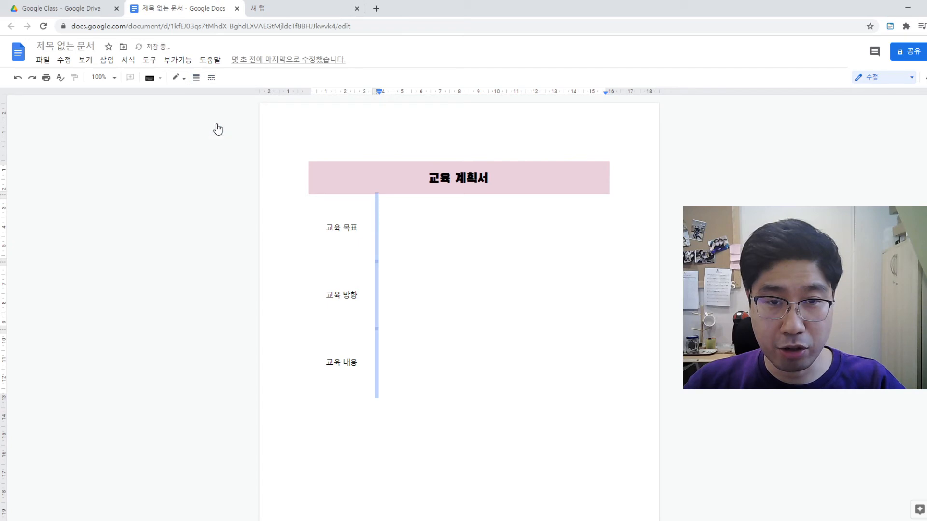
{"action": "left_click", "coordinate": [179, 77]}
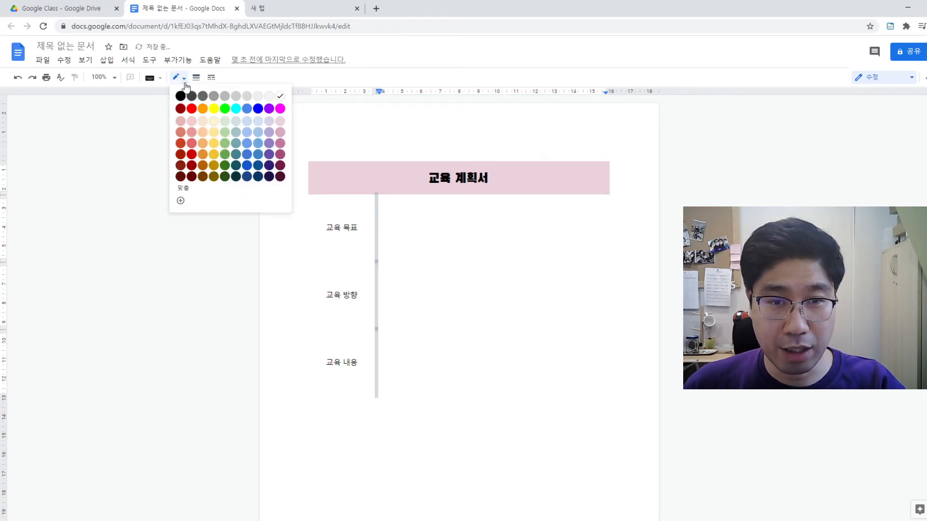
{"action": "left_click", "coordinate": [224, 96]}
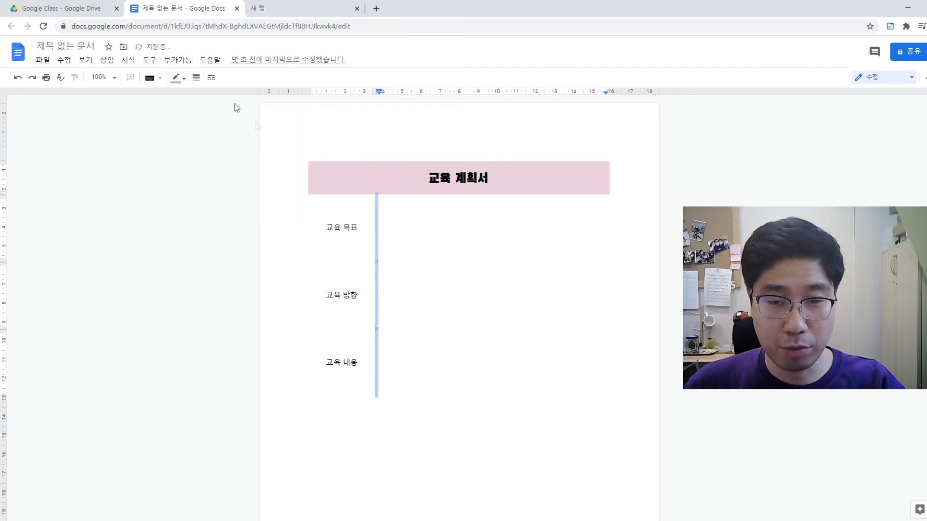
{"action": "left_click", "coordinate": [450, 211]}
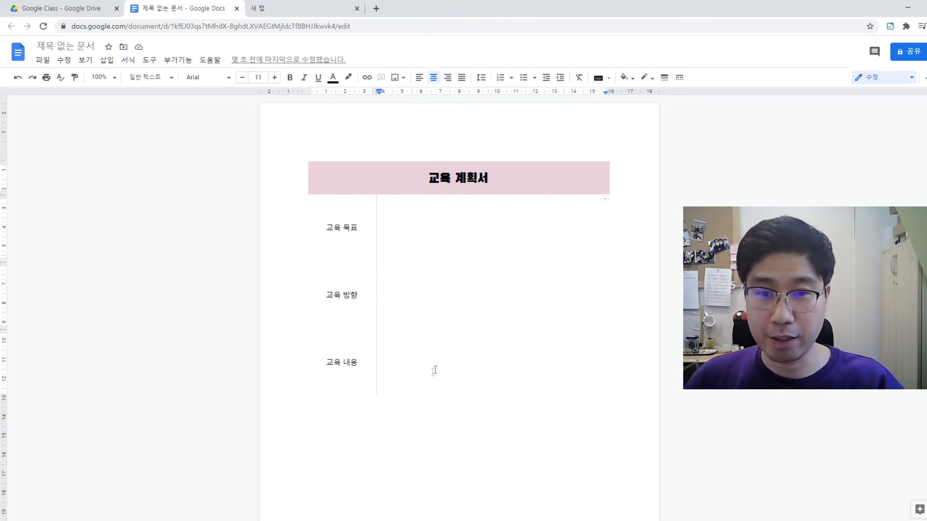
{"action": "scroll", "coordinate": [350, 381], "scroll_direction": "down", "scroll_amount": 1}
{"action": "scroll", "coordinate": [351, 382], "scroll_direction": "up", "scroll_amount": 1}
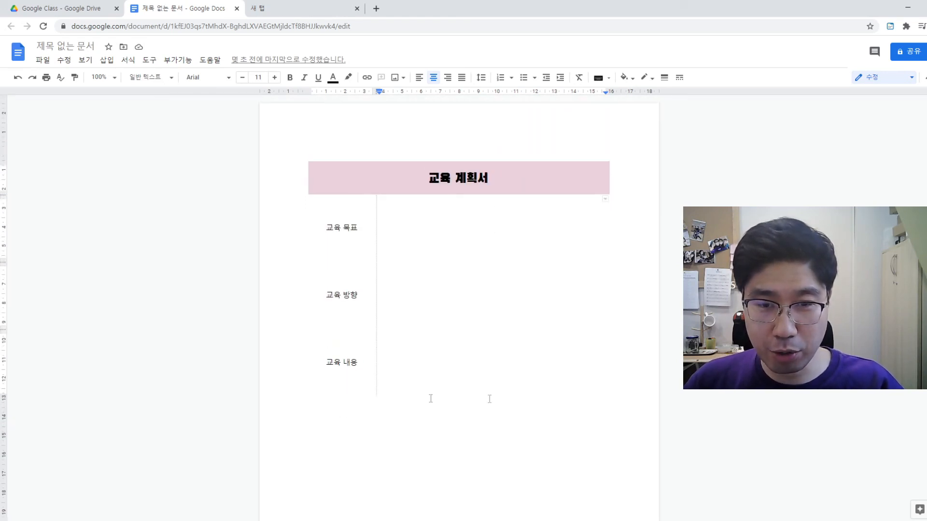
Format the bottom border of the "교육 내용" row as a solid 1.5pt line in very dark grey
{"action": "left_click_drag", "start_coordinate": [331, 382], "coordinate": [550, 374]}
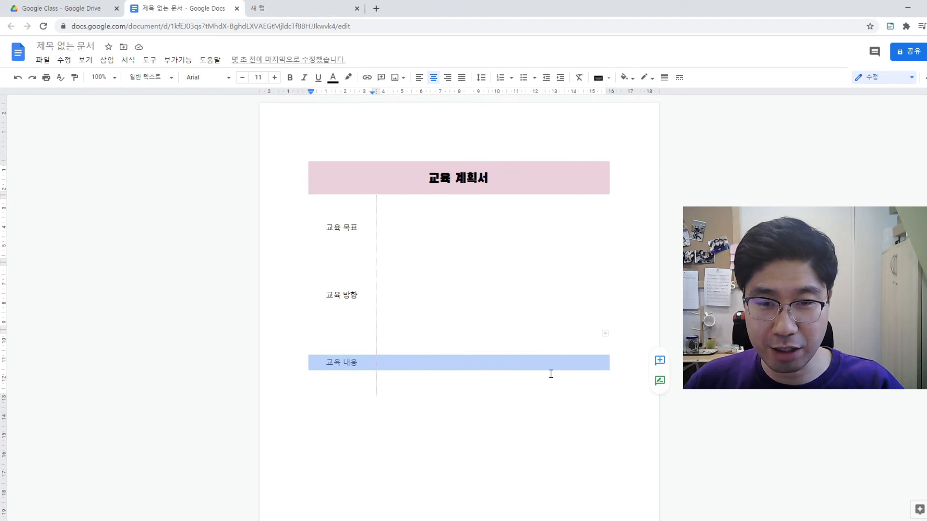
{"action": "left_click", "coordinate": [606, 336]}
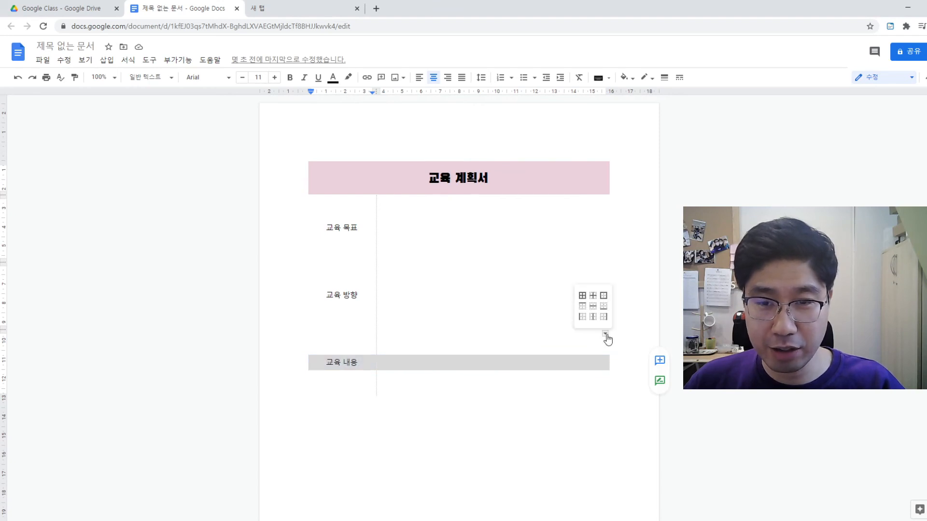
{"action": "left_click", "coordinate": [604, 307]}
{"action": "left_click", "coordinate": [211, 77]}
{"action": "left_click", "coordinate": [217, 95]}
{"action": "left_click", "coordinate": [209, 78]}
{"action": "left_click", "coordinate": [200, 78]}
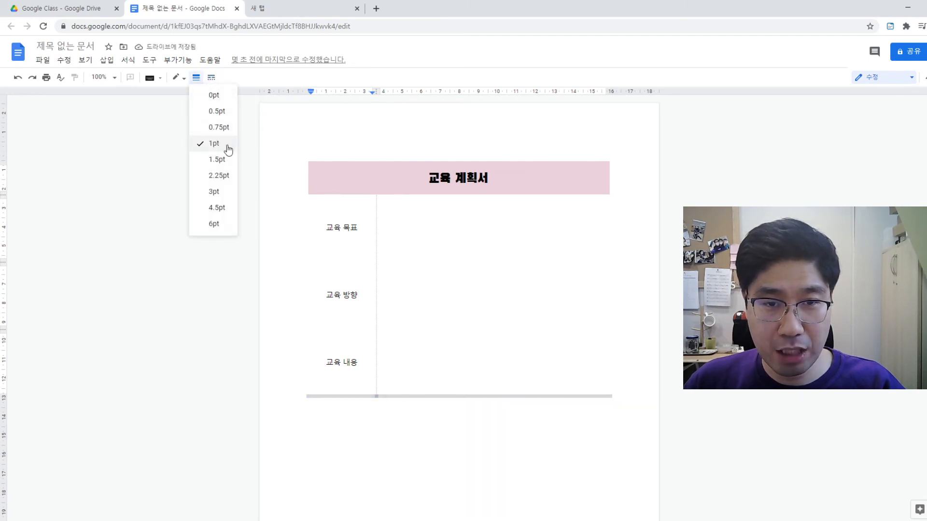
{"action": "left_click", "coordinate": [221, 159]}
{"action": "left_click", "coordinate": [188, 80]}
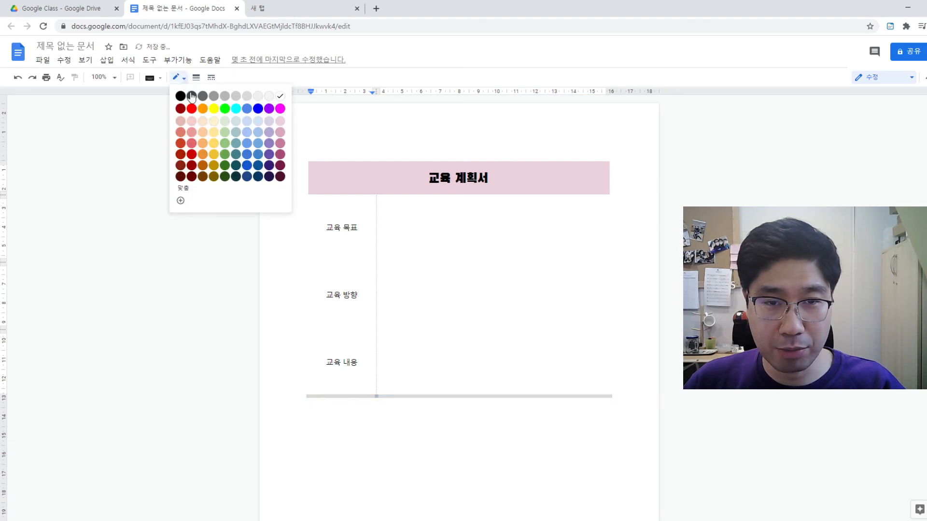
{"action": "left_click", "coordinate": [191, 96]}
{"action": "left_click", "coordinate": [197, 271]}
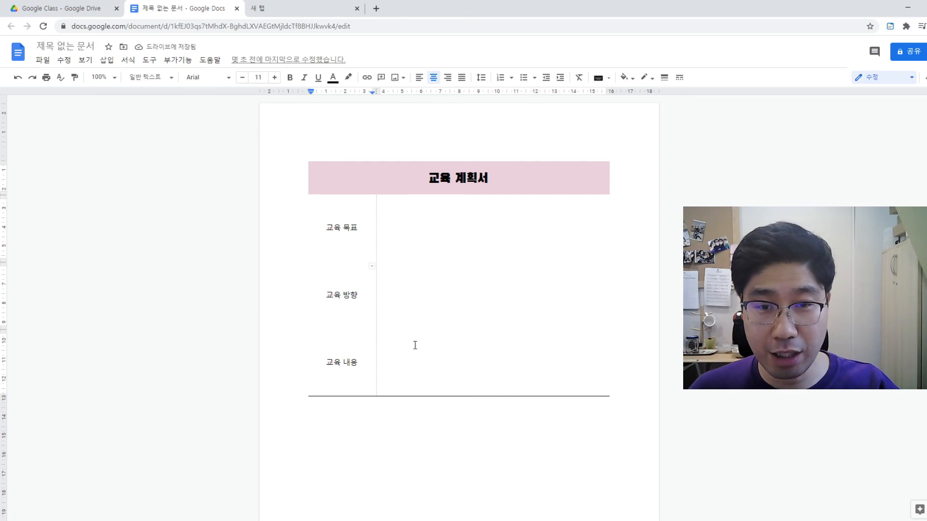
{"action": "left_click", "coordinate": [464, 375]}
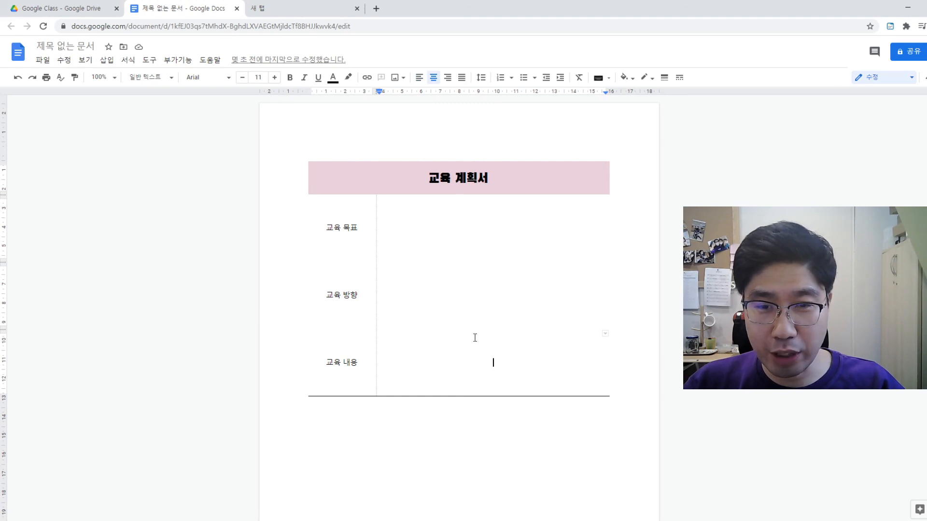
Format the inner horizontal borders between the three labelled rows as dotted 0.75pt lines in medium grey
{"action": "left_click_drag", "start_coordinate": [340, 220], "coordinate": [510, 333]}
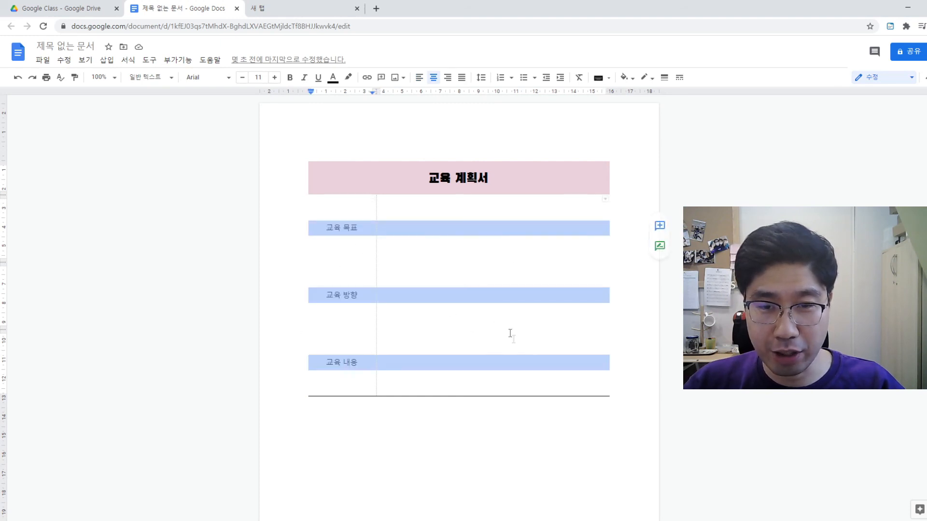
{"action": "left_click", "coordinate": [605, 198]}
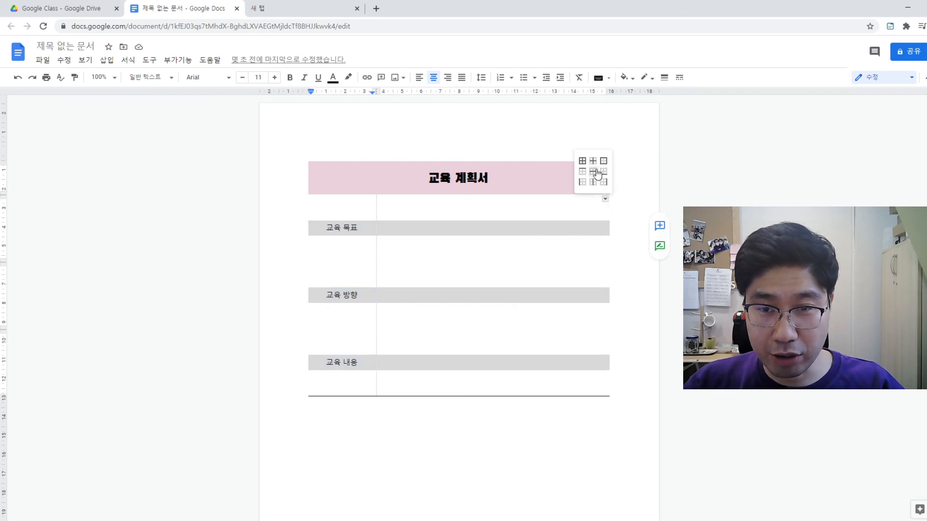
{"action": "left_click", "coordinate": [596, 171]}
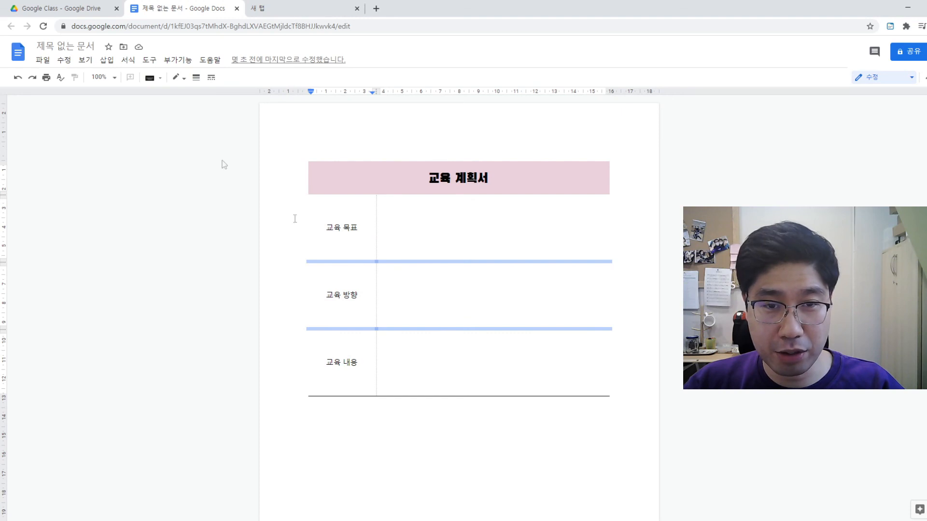
{"action": "left_click", "coordinate": [211, 77]}
{"action": "left_click", "coordinate": [237, 115]}
{"action": "left_click", "coordinate": [197, 78]}
{"action": "left_click", "coordinate": [209, 126]}
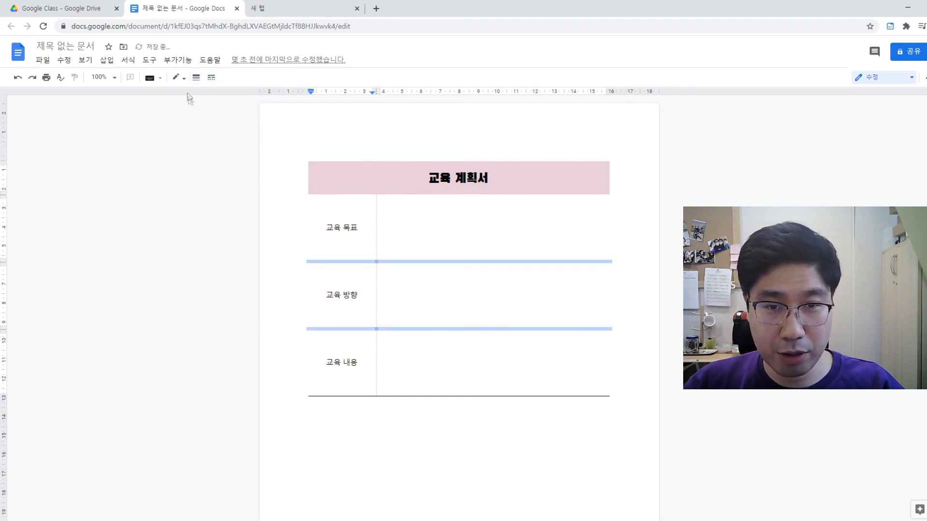
{"action": "left_click", "coordinate": [176, 78]}
{"action": "left_click", "coordinate": [224, 95]}
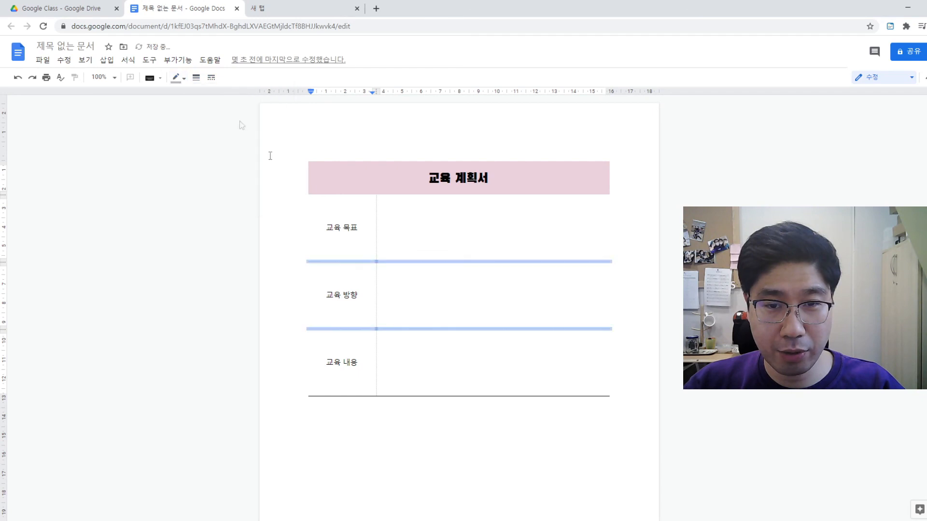
{"action": "left_click", "coordinate": [497, 243]}
Extend the table downward by making the last row taller, and distribute the three labelled rows evenly in height (행 균등 배치)
{"action": "left_click_drag", "start_coordinate": [474, 396], "coordinate": [471, 463]}
{"action": "scroll", "coordinate": [441, 349], "scroll_direction": "down", "scroll_amount": 1}
{"action": "left_click_drag", "start_coordinate": [355, 171], "coordinate": [484, 335]}
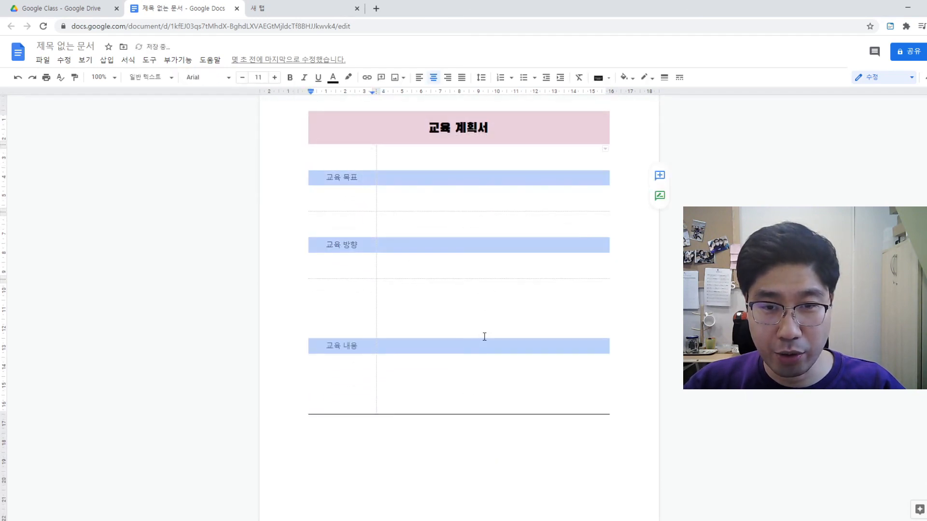
{"action": "right_click", "coordinate": [485, 334]}
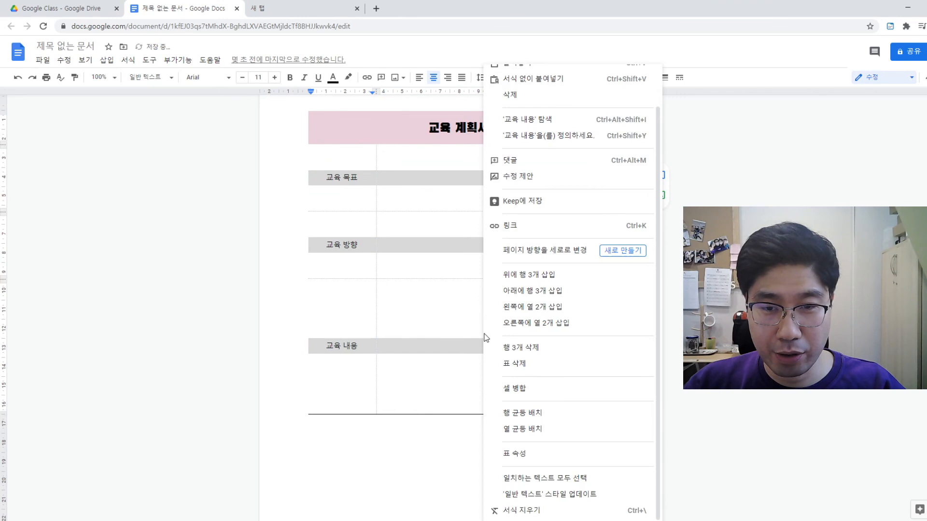
{"action": "left_click", "coordinate": [547, 418]}
{"action": "left_click", "coordinate": [534, 412]}
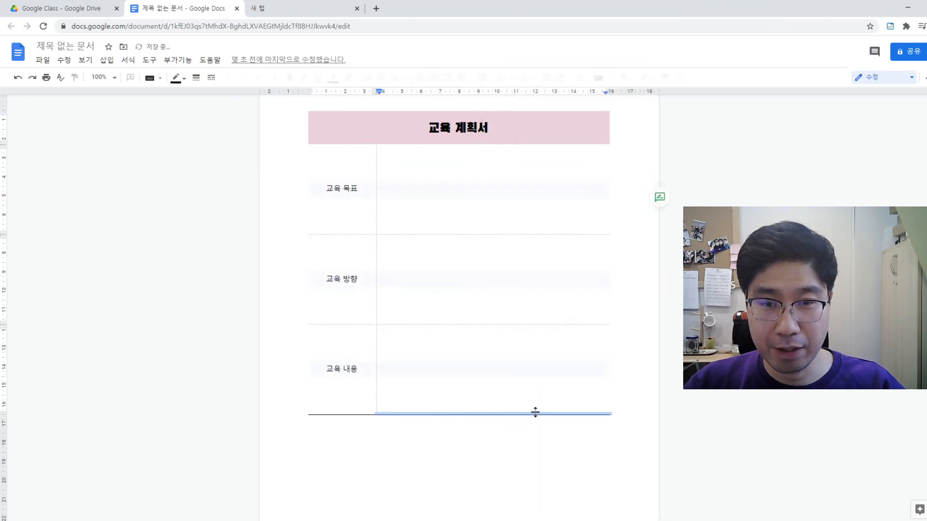
{"action": "scroll", "coordinate": [535, 394], "scroll_direction": "up", "scroll_amount": 1}
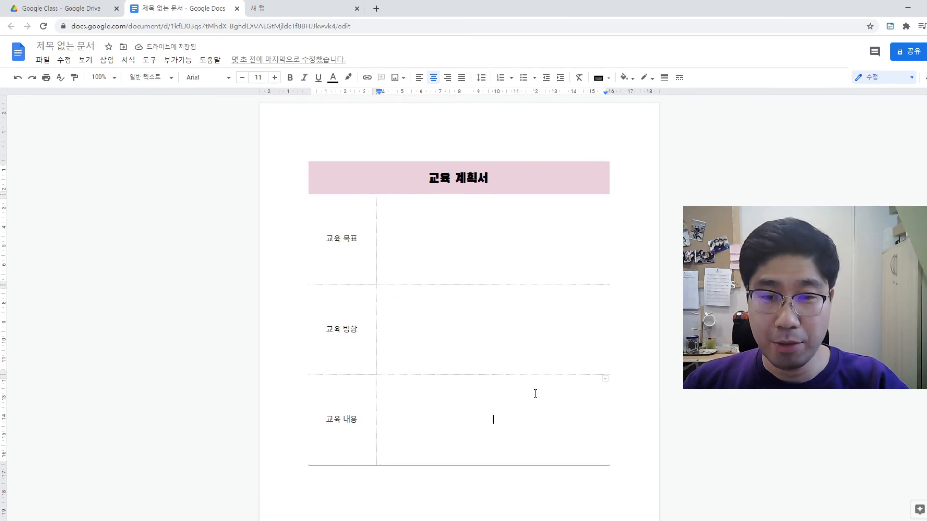